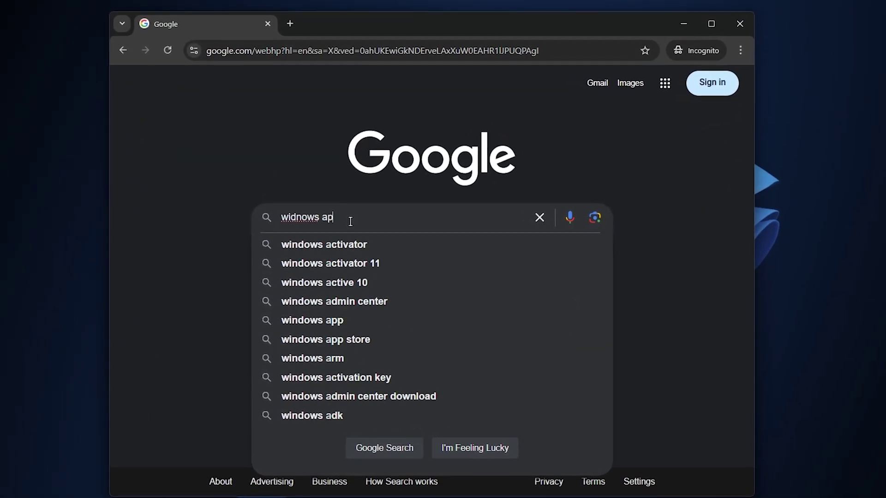
text(ps)
Run the Google search for free Windows apps.
key(Return)
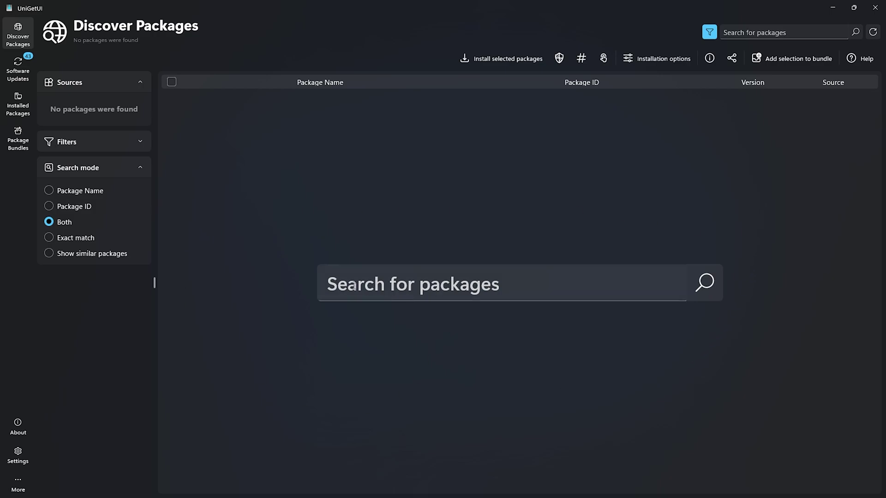
Search Discover Packages for windhawk and open the WinGet Windhawk package details.
click(522, 285)
text(windhawk)
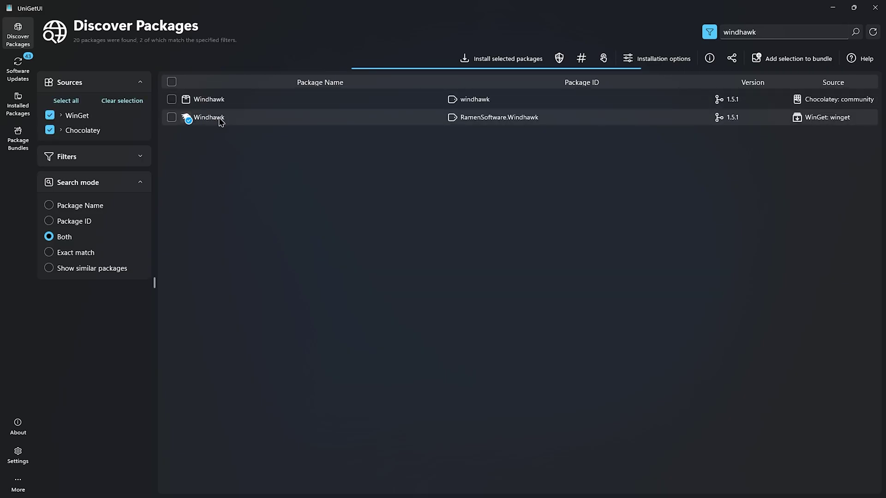
click(218, 118)
double_click(322, 114)
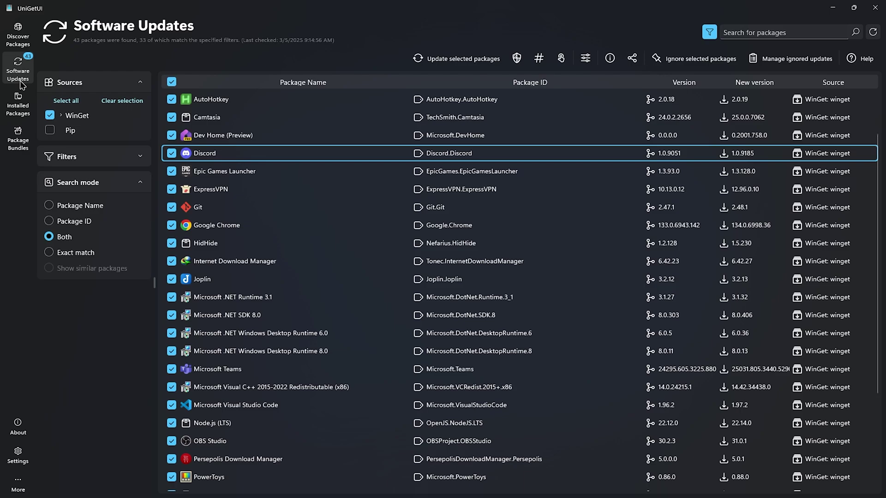
scroll(609, 138, down, 4)
scroll(640, 148, up, 3)
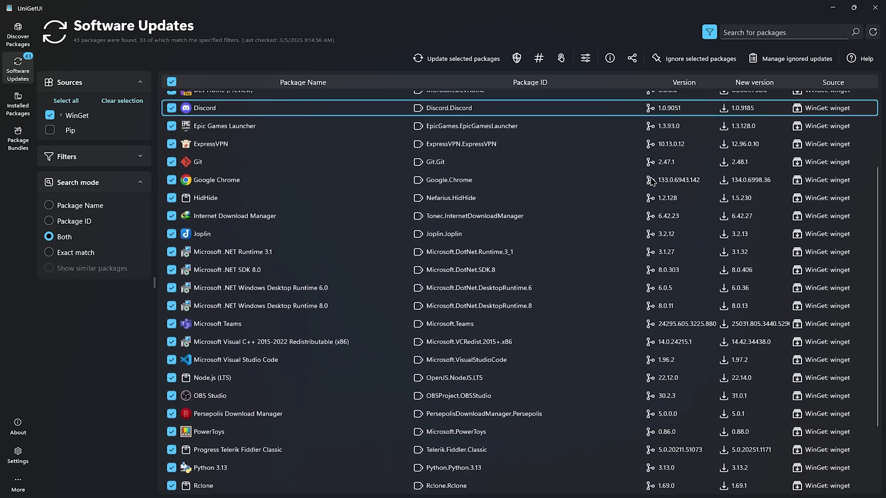
scroll(648, 173, up, 3)
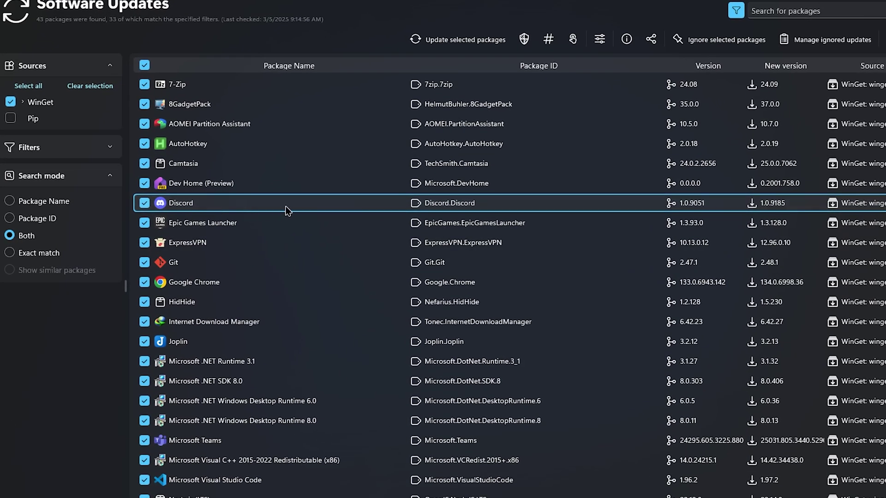
Update Discord to version 1.0.9185, then view OBS Studio's update details.
double_click(286, 206)
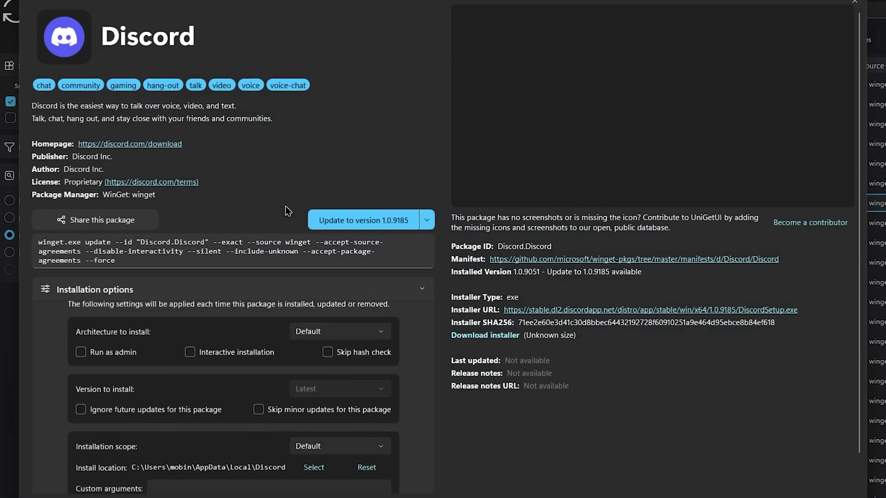
click(327, 223)
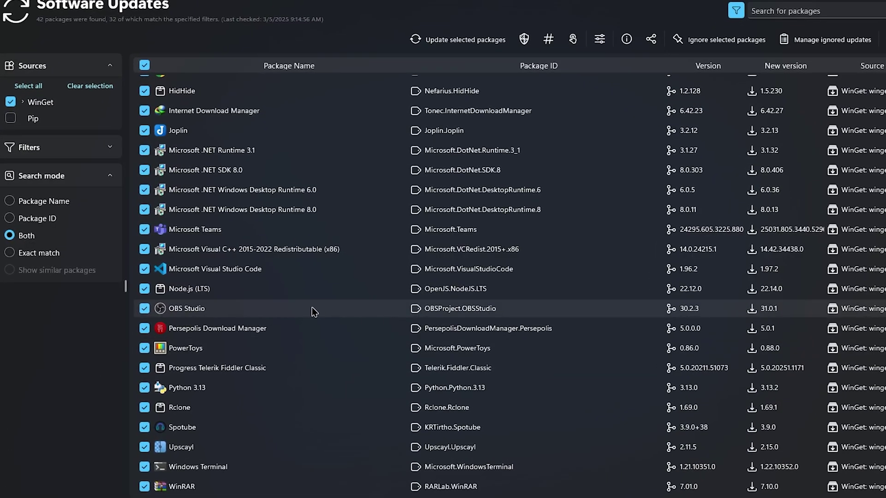
double_click(299, 312)
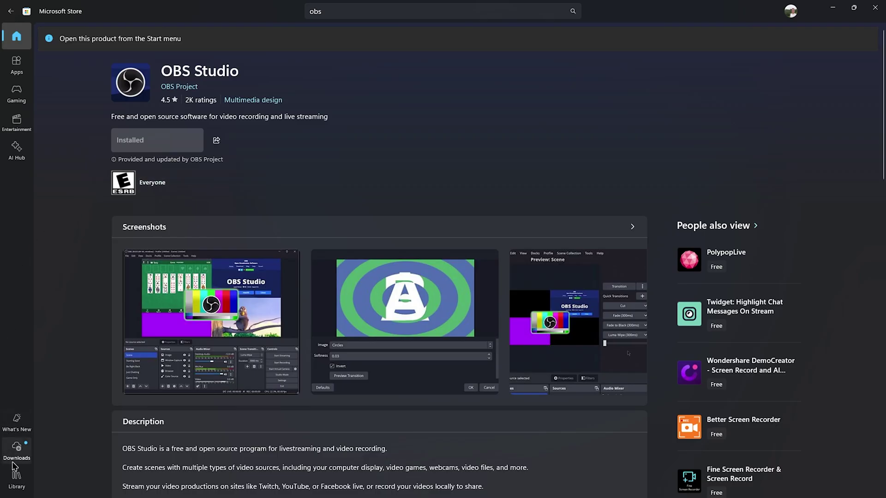
Fetch updates from the Store's Downloads page, starting Windows Media Player and Phone Link downloads.
click(18, 460)
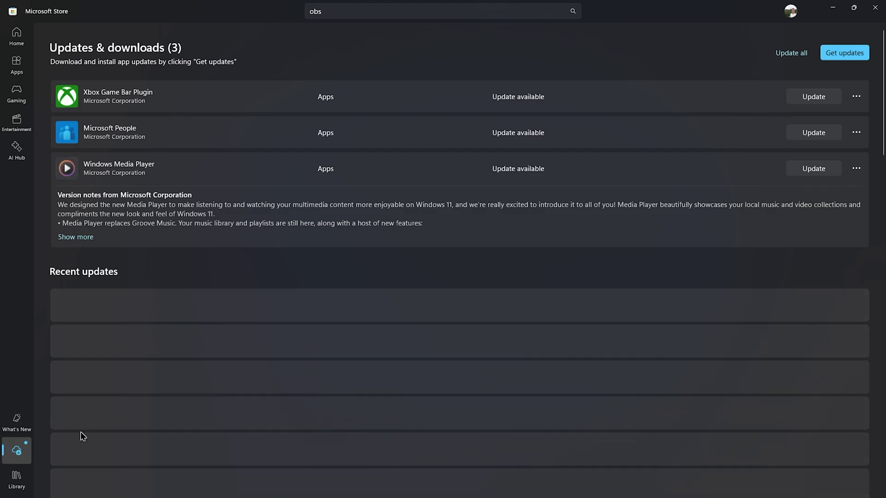
click(842, 56)
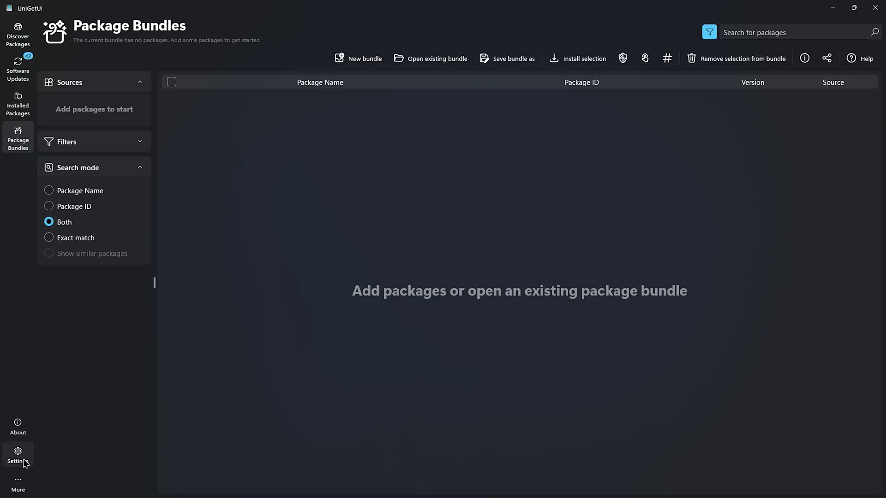
Enable 'Install available updates automatically' under Settings' Install and update preferences.
click(18, 457)
scroll(641, 139, down, 2)
scroll(676, 185, down, 3)
scroll(692, 208, down, 1)
scroll(733, 278, up, 1)
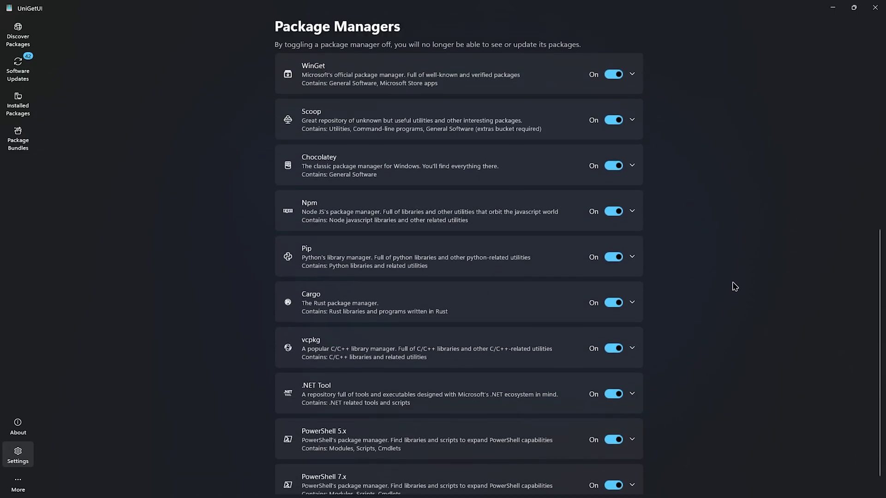
scroll(732, 291, up, 5)
scroll(735, 297, up, 1)
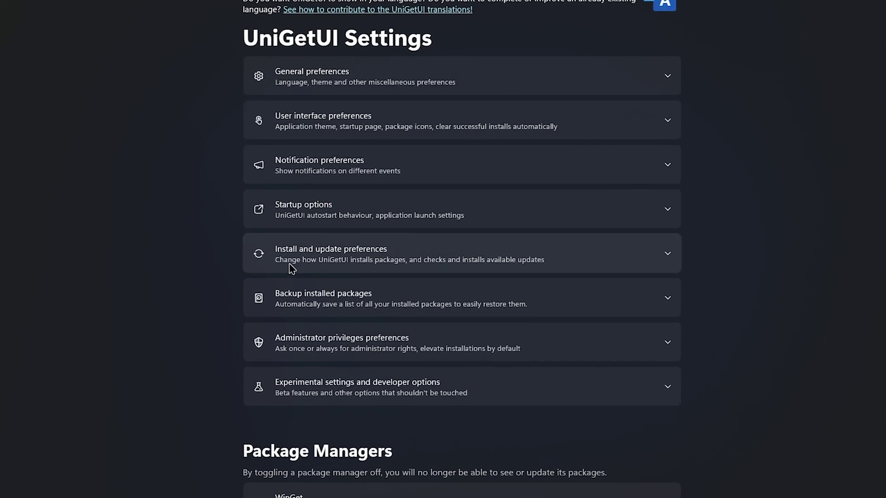
click(290, 268)
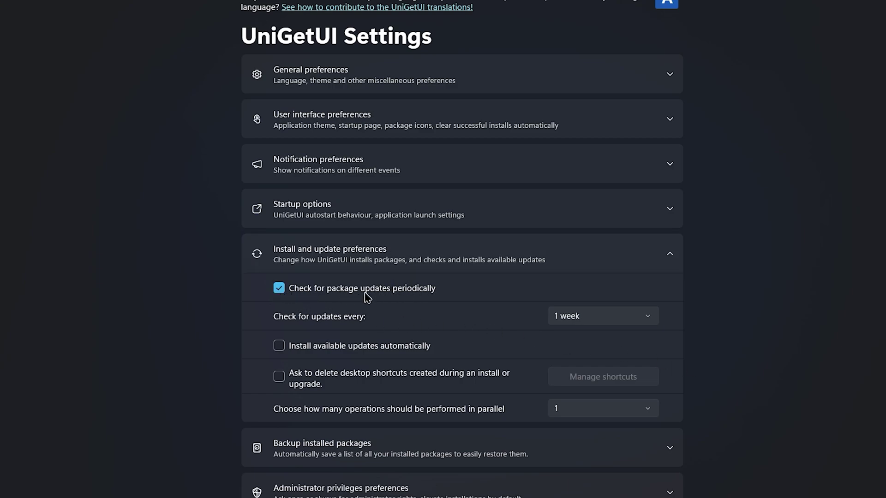
click(280, 351)
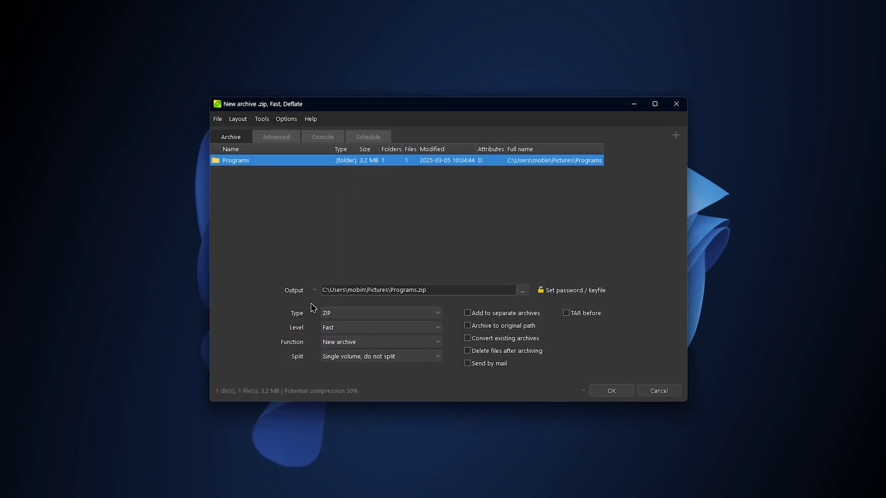
Keep ZIP format, Fast compression and single volume, then view the Advanced and Schedule options.
click(322, 324)
click(283, 468)
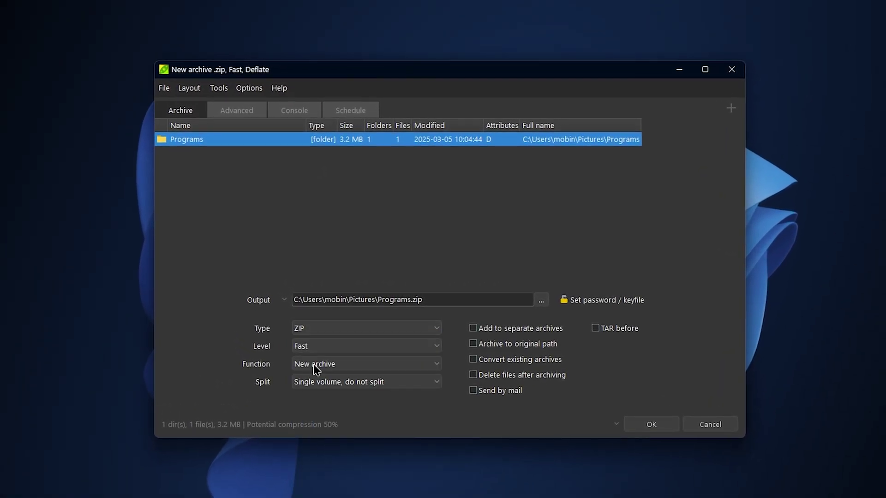
click(376, 349)
click(270, 386)
click(350, 384)
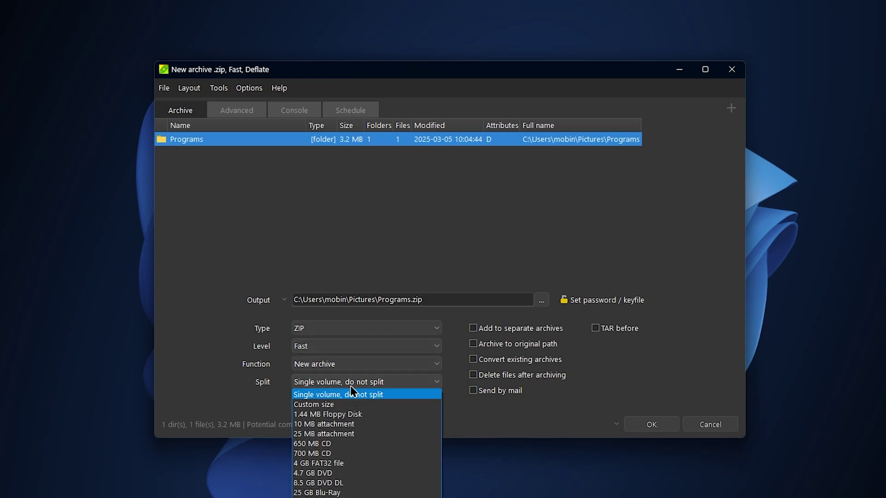
click(293, 244)
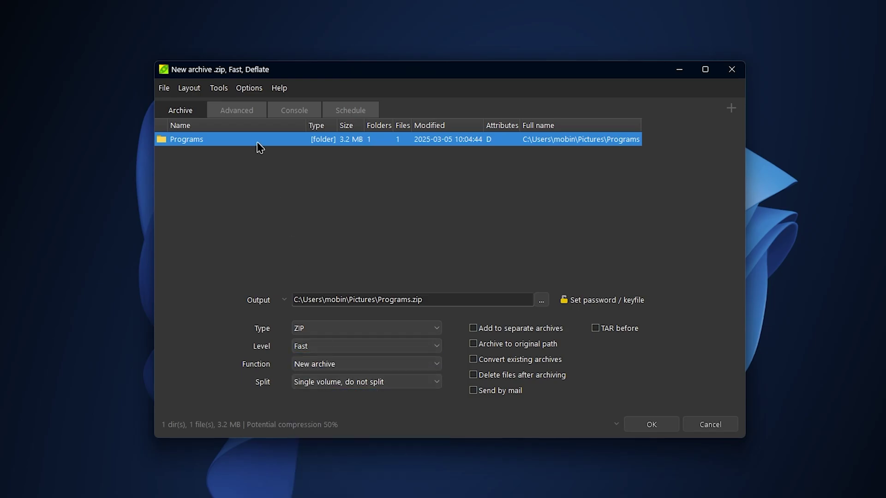
click(242, 111)
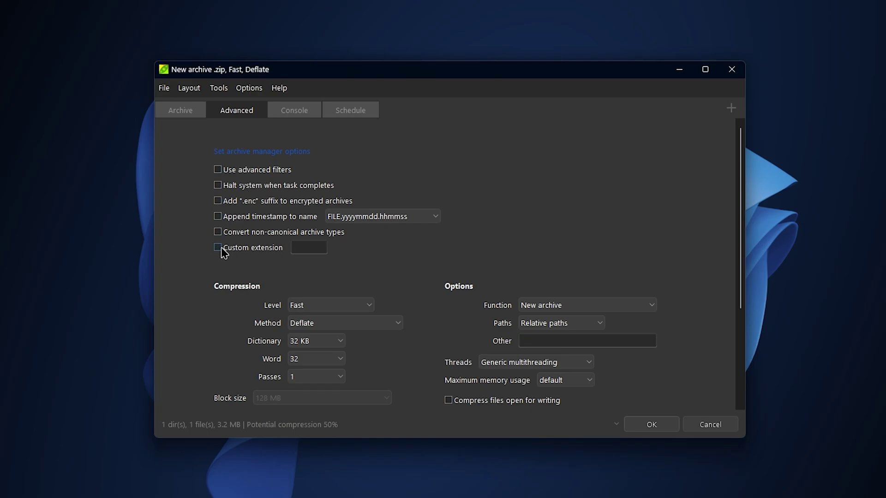
click(355, 111)
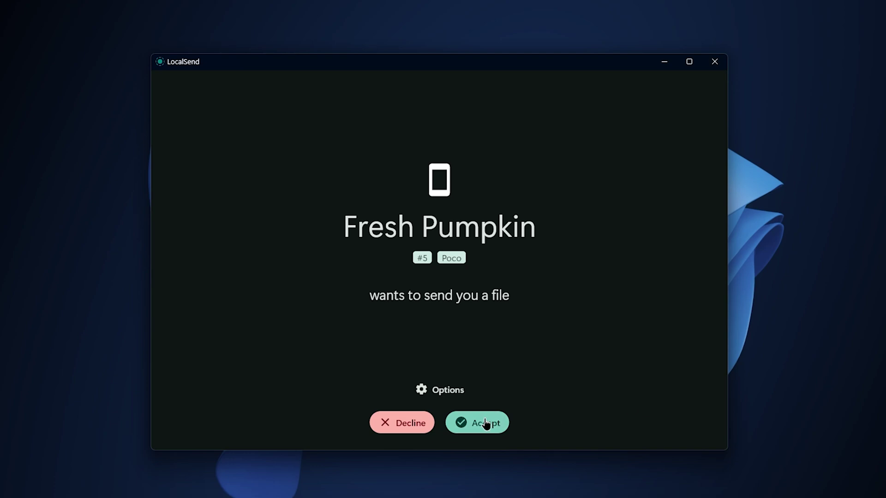
Accept Fresh Pumpkin's file, set Quick Save to Favorites, and view the received-files history.
click(481, 422)
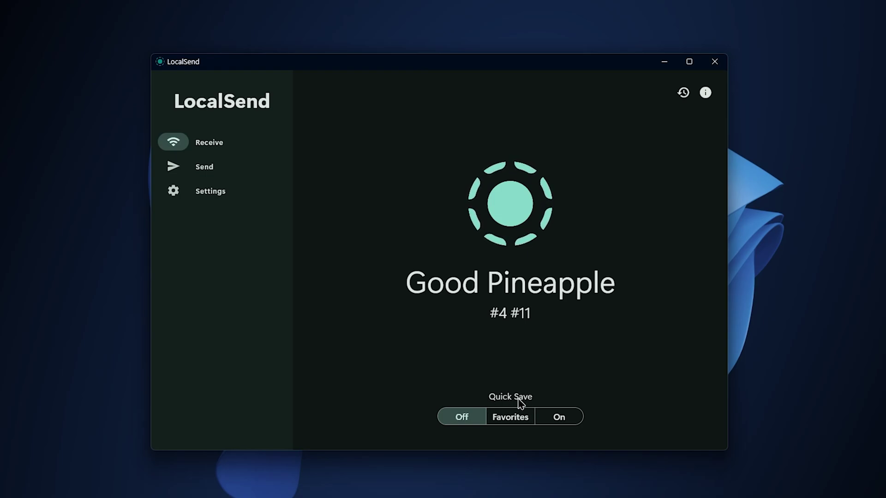
click(508, 418)
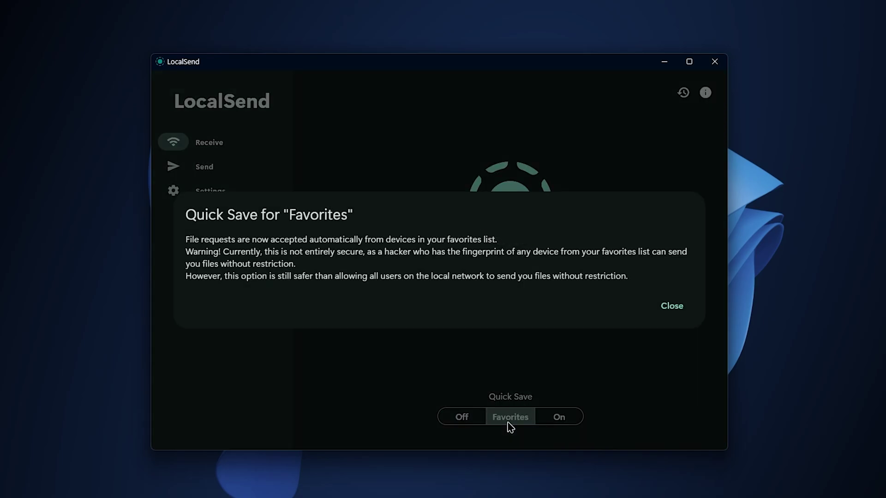
click(662, 308)
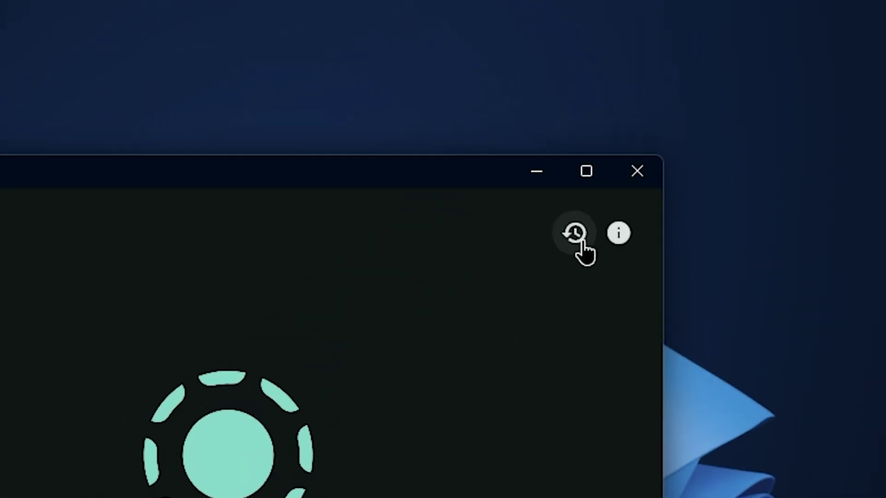
click(581, 244)
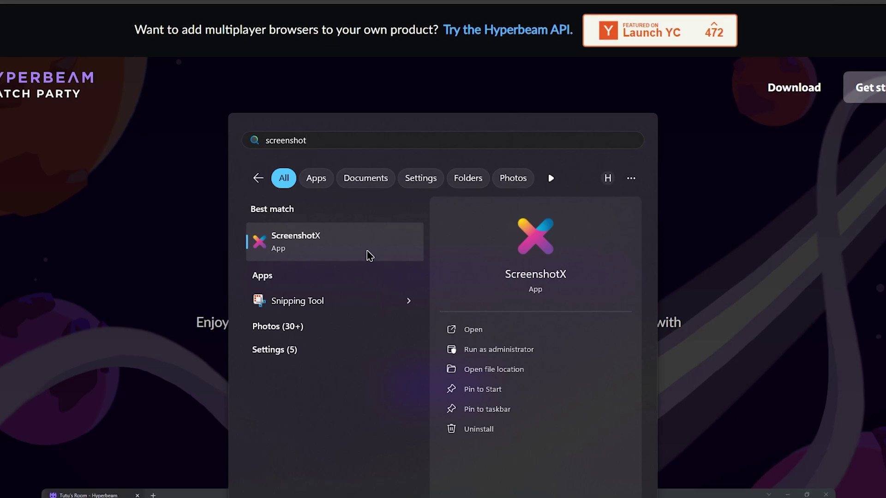
Launch ScreenshotX and capture a free-size region around the Launch YC badge.
click(368, 254)
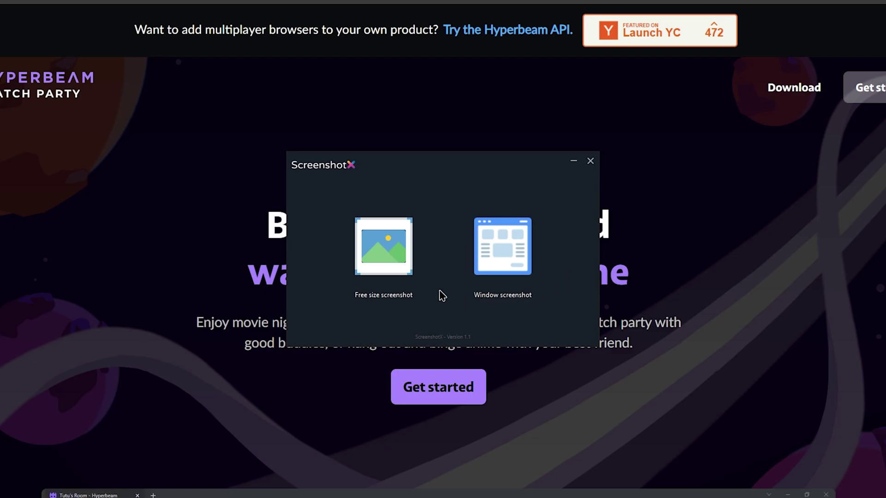
click(390, 267)
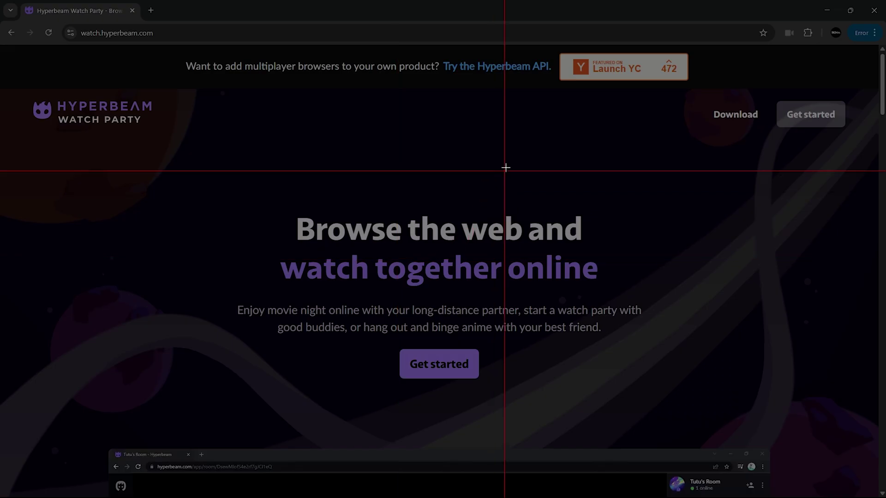
mouse_move(552, 51)
mouse_down()
mouse_move(678, 84)
mouse_move(740, 83)
mouse_up()
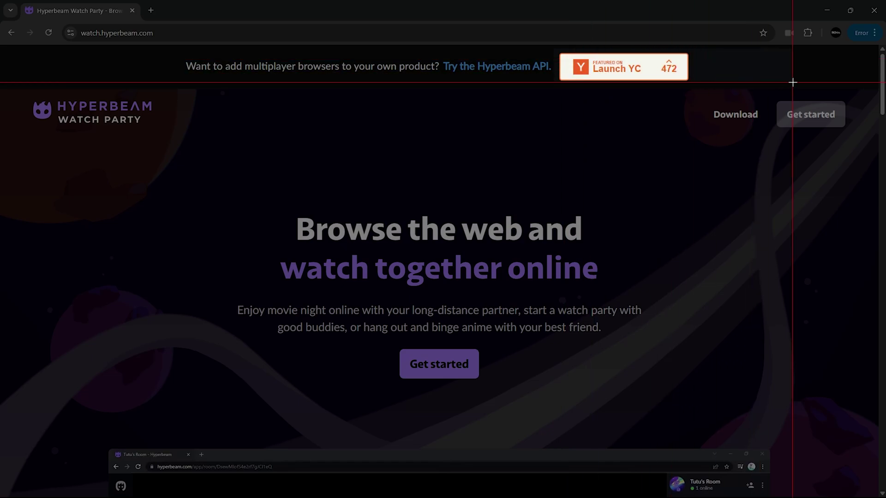
drag(794, 82, 869, 81)
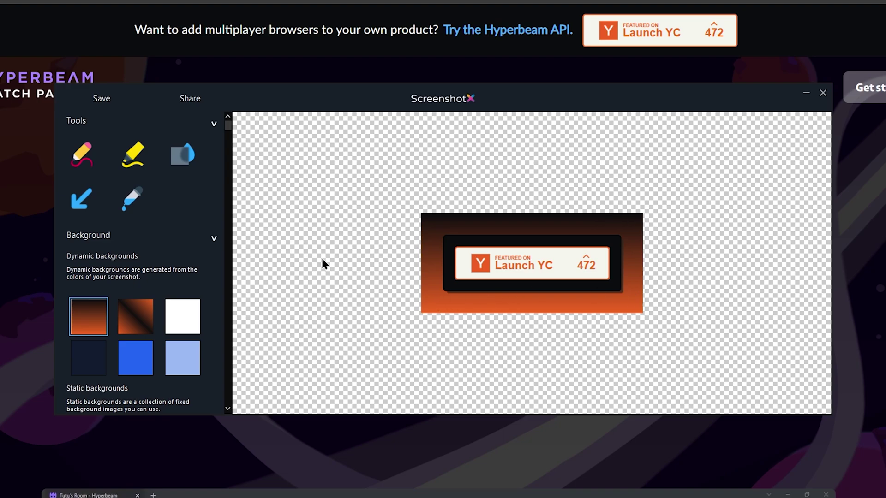
Try the pen, highlighter, blur, arrow and eyedropper tools on the capture, then undo.
click(90, 158)
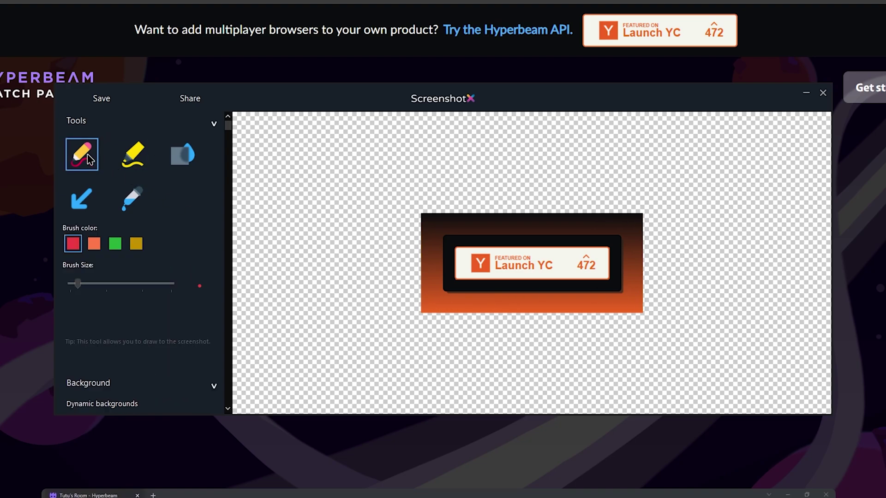
click(464, 264)
click(137, 166)
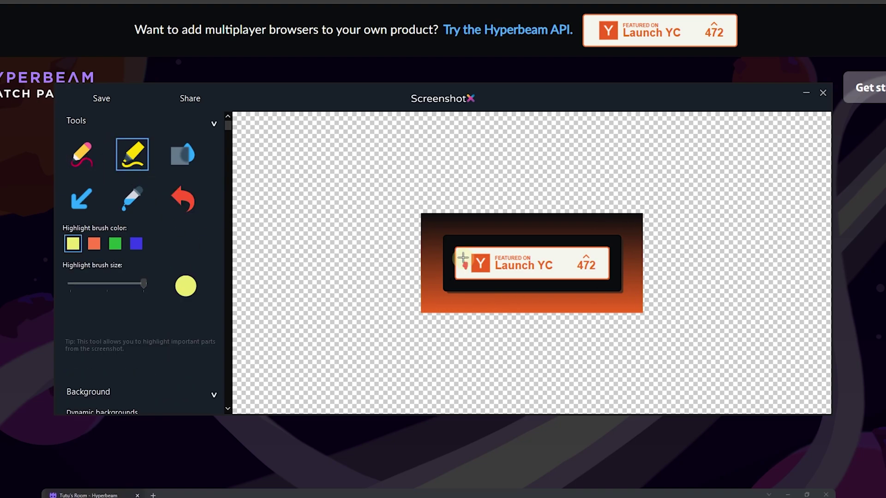
click(182, 154)
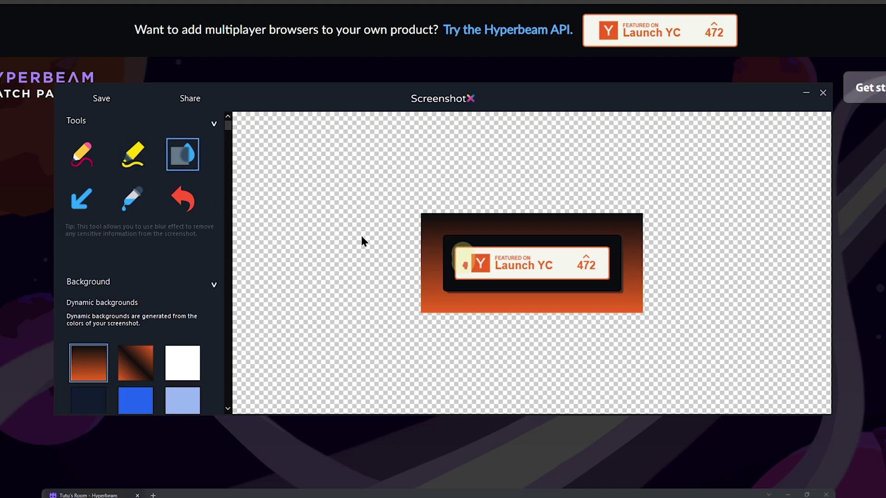
click(575, 274)
click(101, 207)
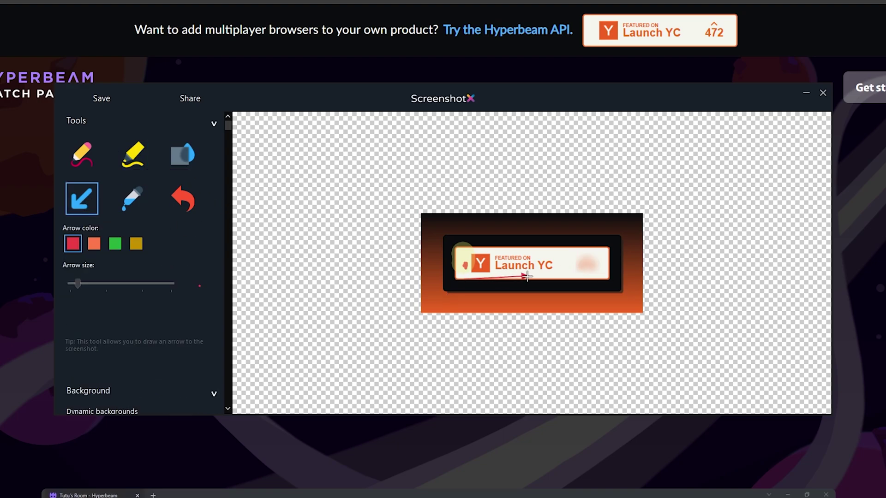
drag(568, 269, 569, 269)
click(132, 199)
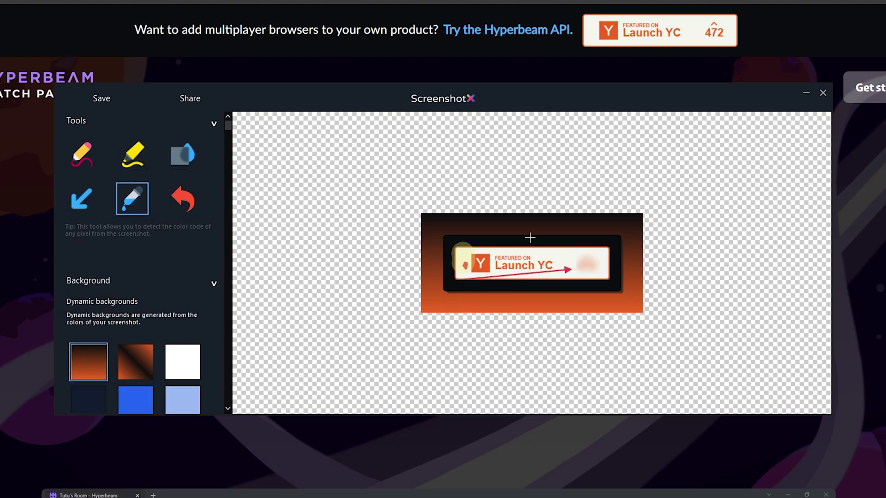
click(555, 257)
click(183, 198)
scroll(184, 205, down, 2)
scroll(184, 207, down, 2)
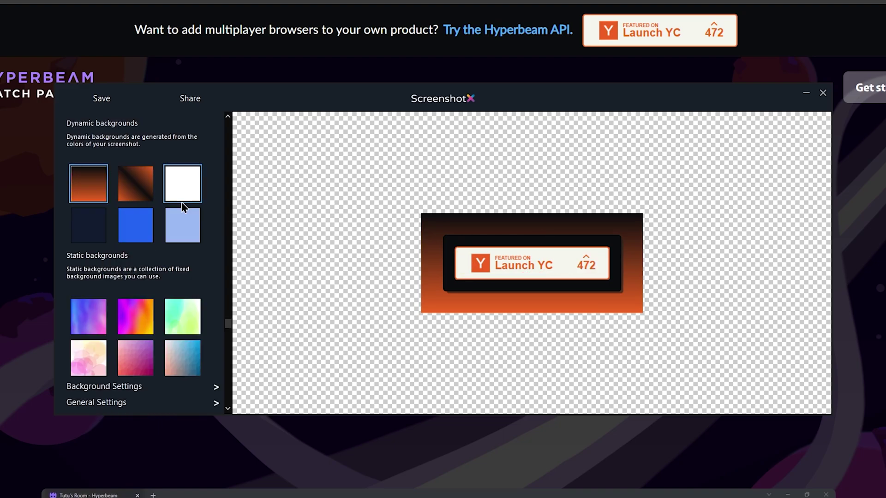
Try several backdrops and settle on the green-yellow gradient.
click(139, 189)
click(187, 198)
click(185, 221)
click(144, 223)
click(97, 229)
scroll(104, 232, down, 1)
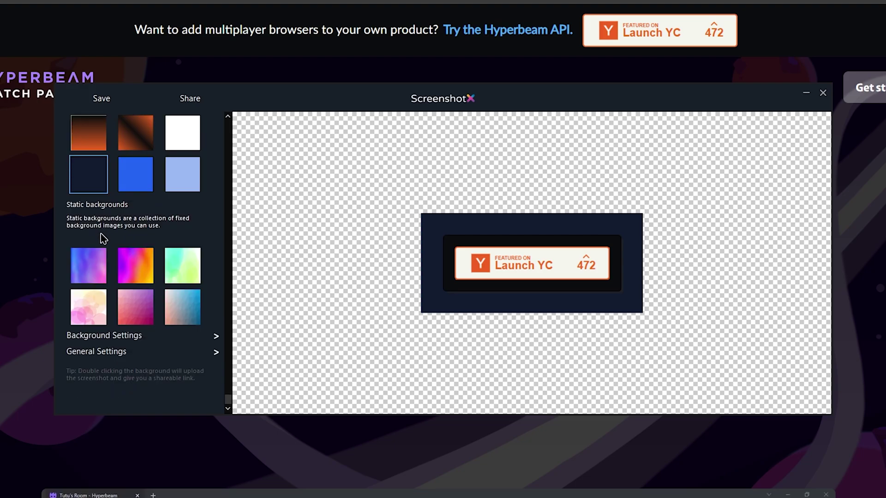
click(96, 252)
click(128, 261)
click(176, 265)
Adjust the backdrop size, padding, corner and shadow sliders, and re-enable the watermark.
click(192, 336)
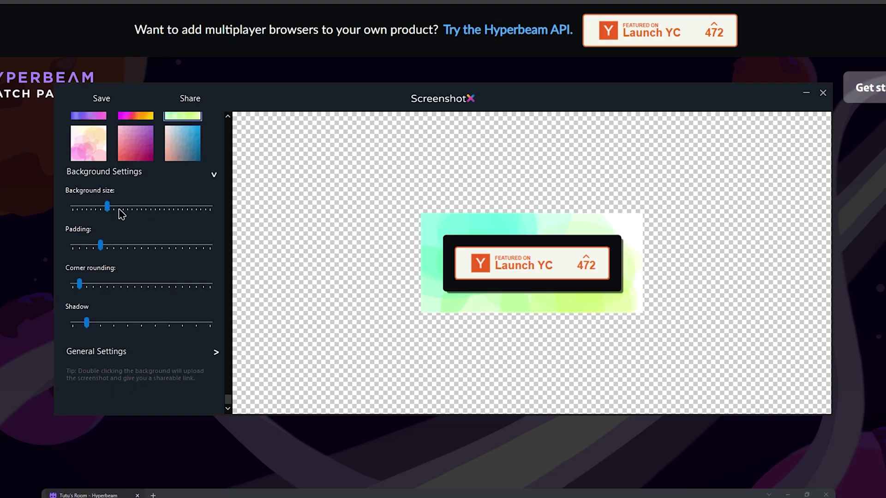
drag(108, 208, 95, 216)
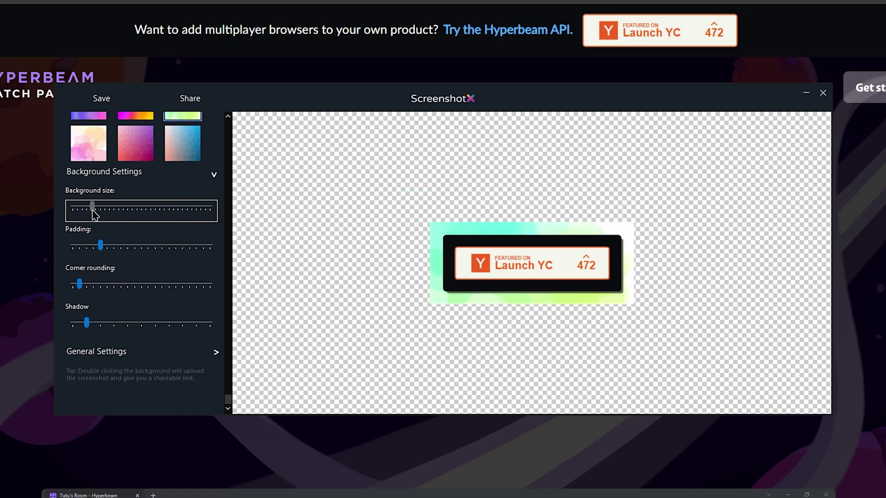
drag(100, 246, 105, 246)
mouse_move(85, 284)
mouse_down()
mouse_move(147, 287)
mouse_move(115, 287)
mouse_up()
drag(145, 245, 188, 245)
drag(86, 323, 131, 322)
click(183, 353)
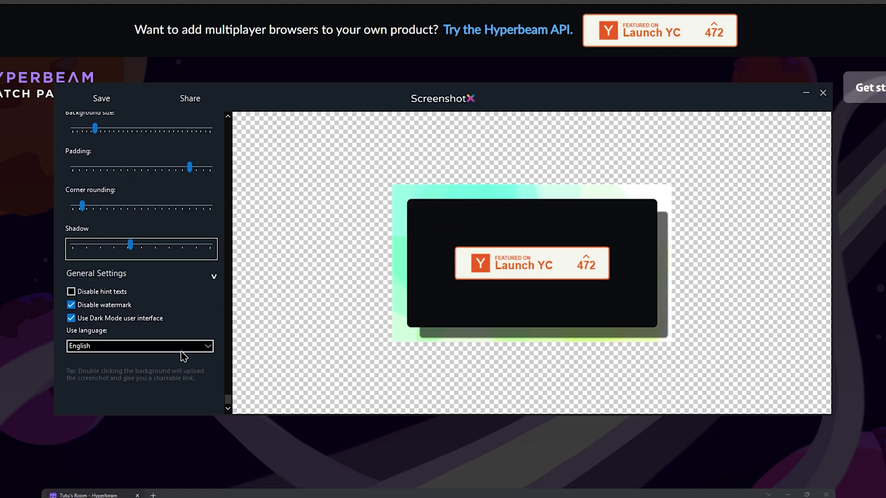
click(79, 307)
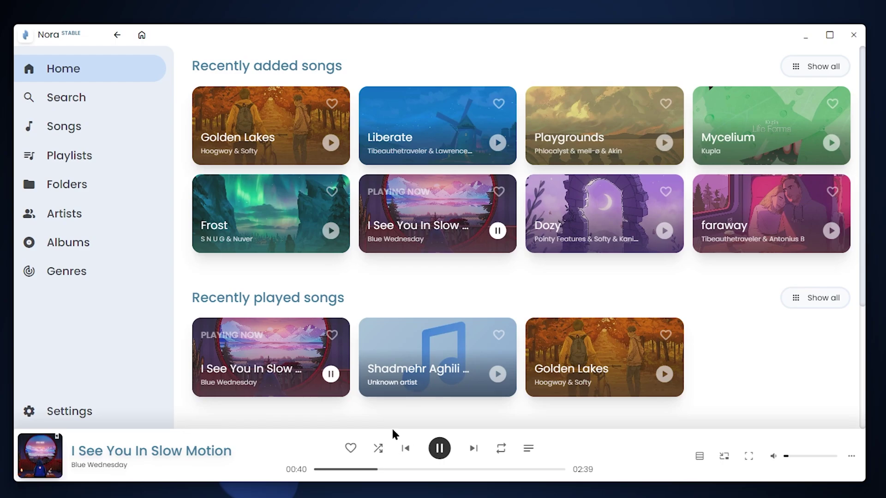
Browse Nora's Search, Songs, Playlists, Folders, Artists and Albums pages, then return Home.
click(99, 103)
click(97, 122)
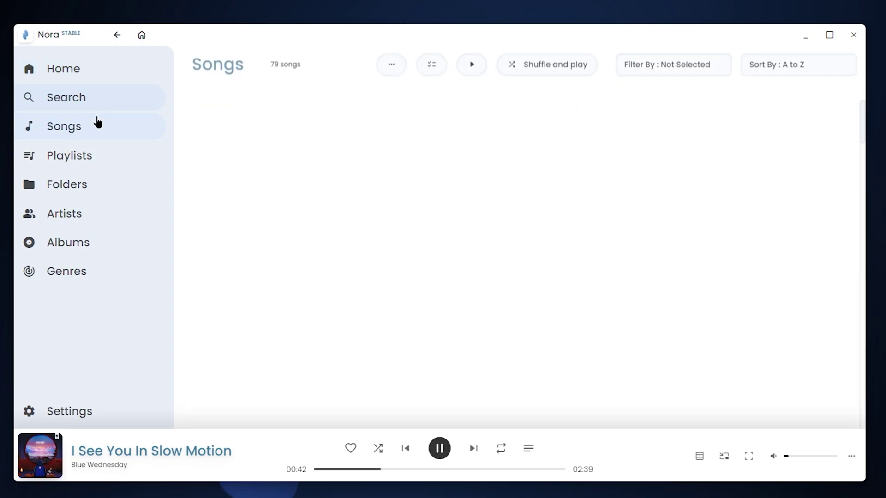
click(87, 159)
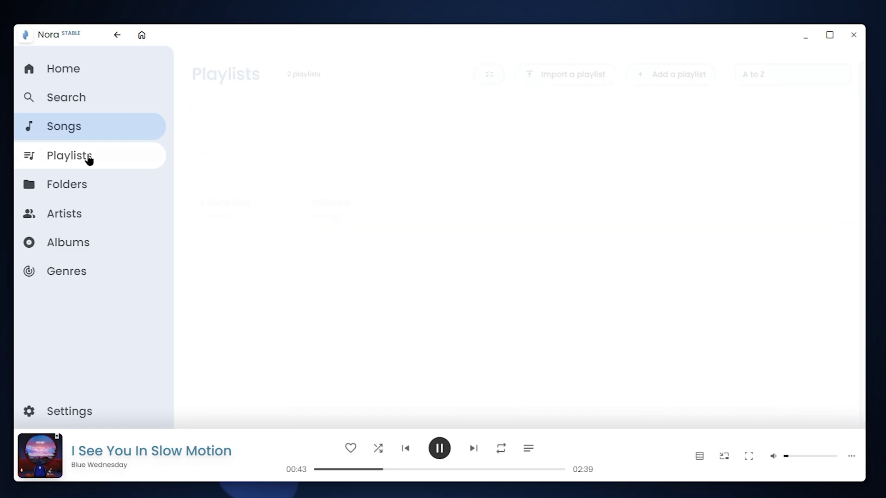
click(82, 188)
click(76, 216)
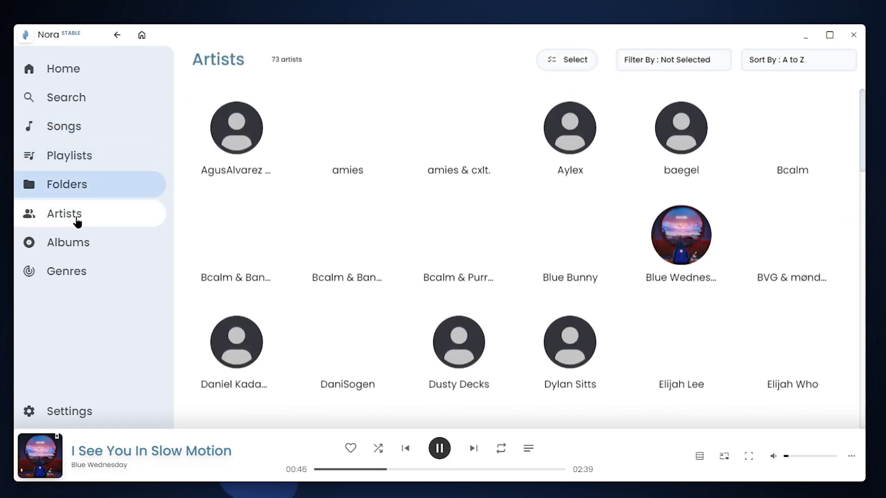
scroll(139, 263, down, 3)
scroll(163, 280, down, 3)
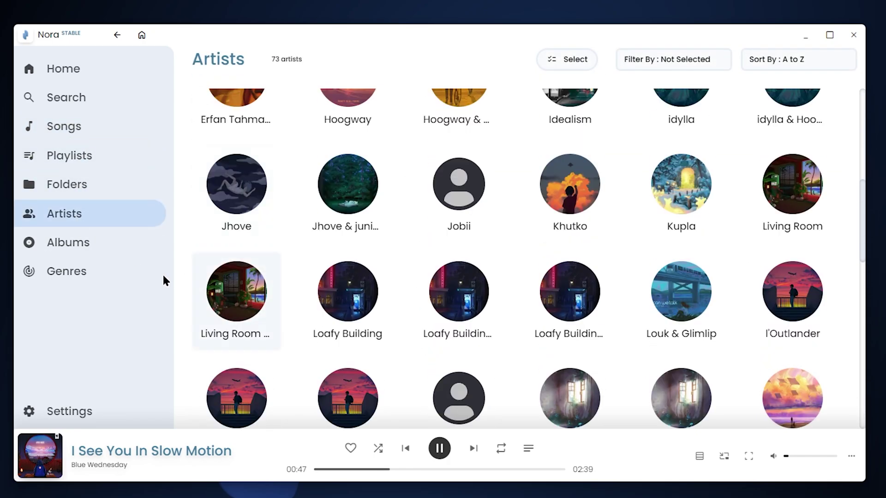
click(70, 253)
scroll(320, 281, down, 2)
scroll(339, 283, down, 2)
scroll(360, 285, down, 2)
scroll(377, 286, down, 2)
scroll(378, 284, down, 2)
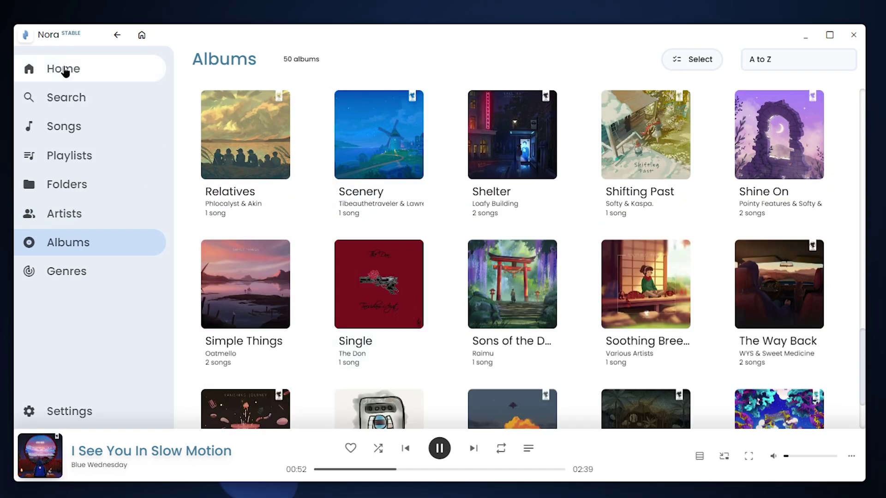
click(65, 69)
View the playing song's listening stats, switch to the mini player, then restore the full window.
click(113, 450)
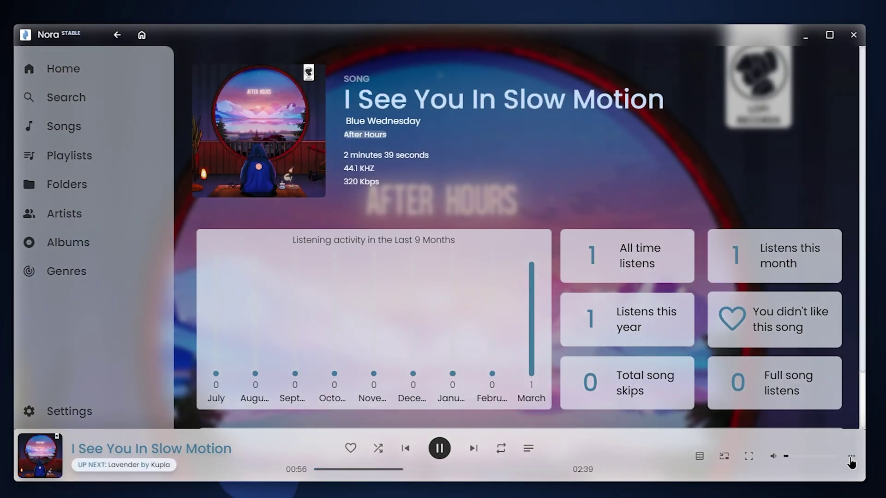
click(851, 458)
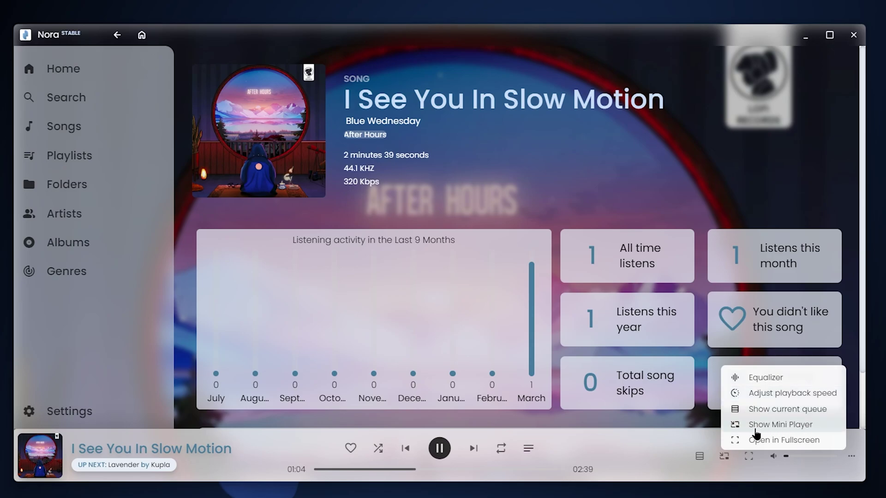
click(757, 433)
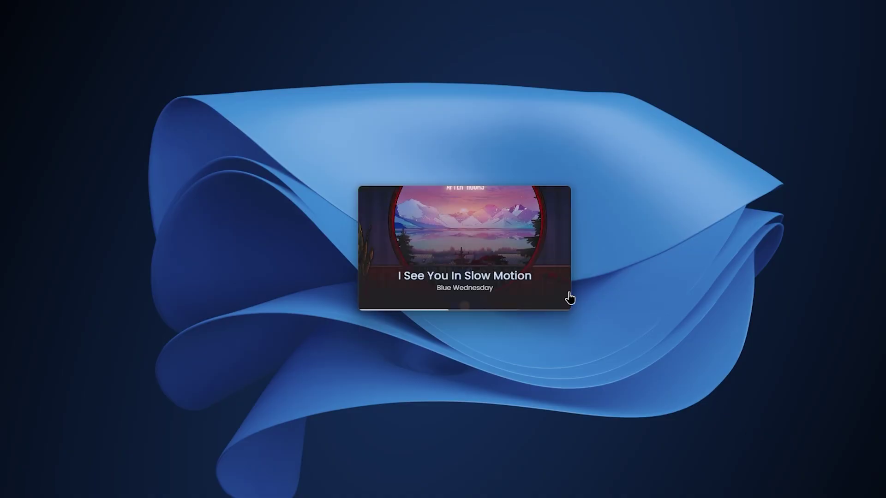
click(504, 198)
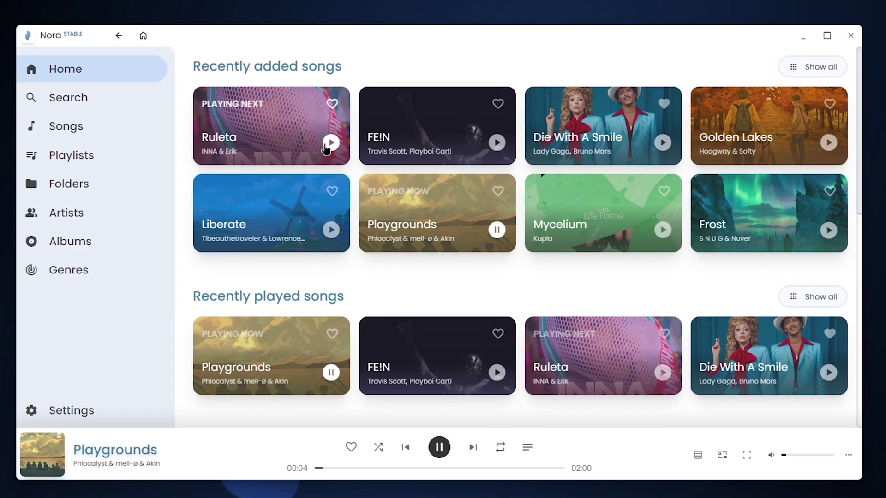
Play Ruleta, show its synced lyrics and jump playback to a lyric line.
click(331, 146)
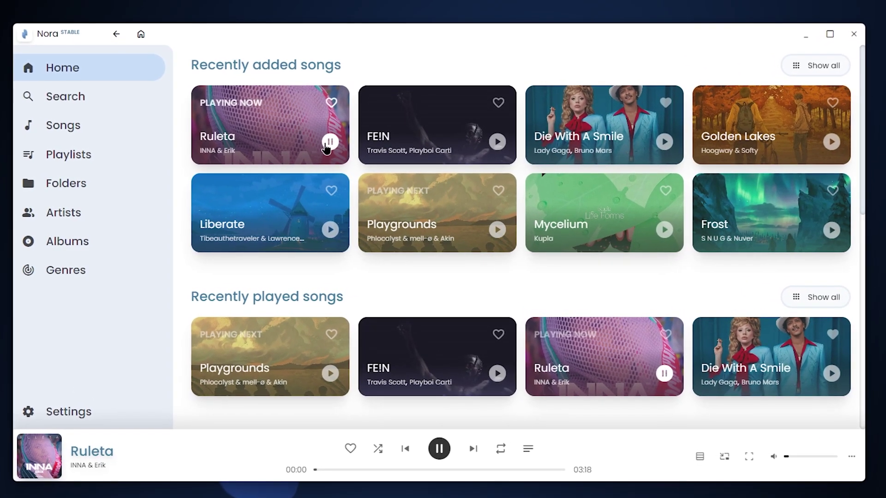
click(528, 450)
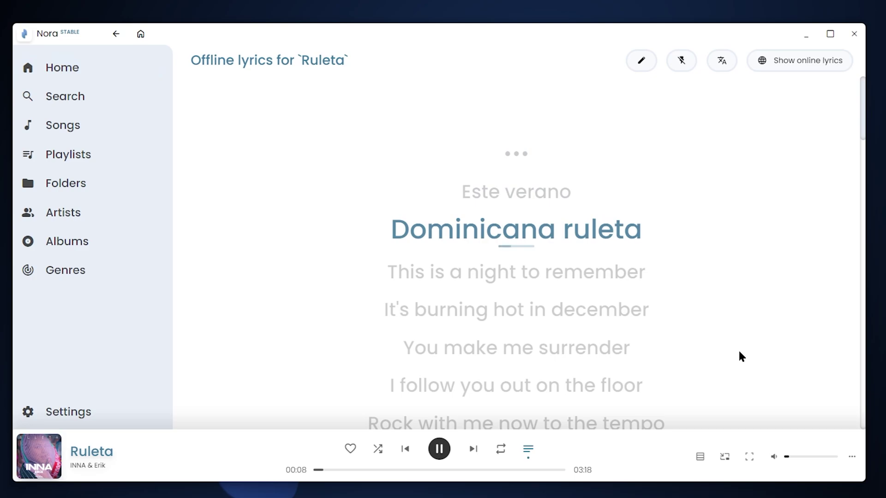
scroll(713, 336, down, 3)
click(547, 243)
click(549, 244)
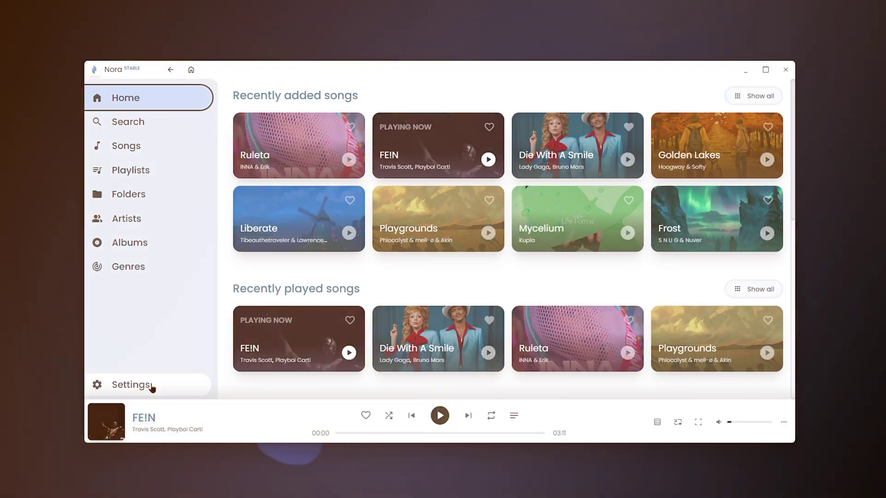
Open Nora's settings and keep English in the Language dropdown.
click(148, 390)
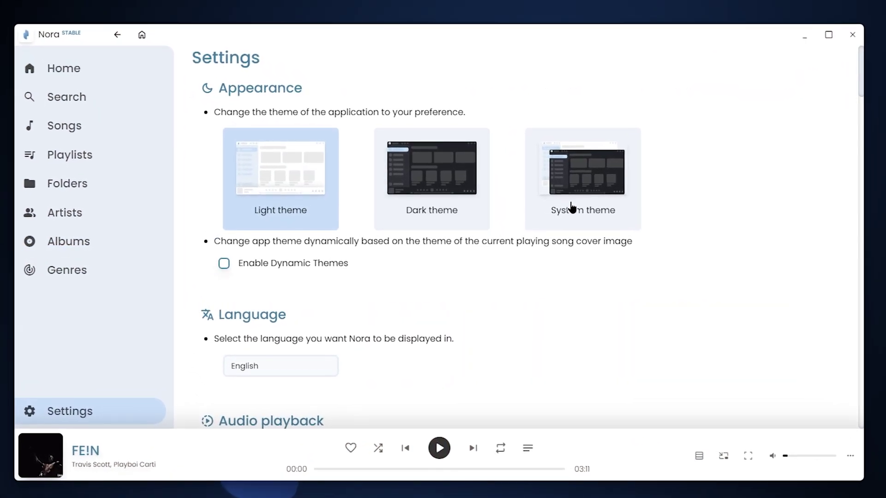
scroll(332, 277, down, 3)
click(298, 244)
click(285, 259)
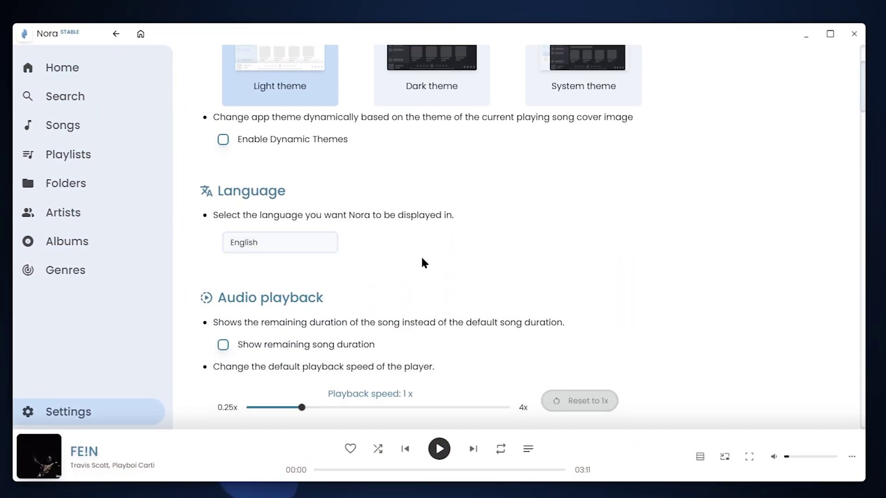
scroll(255, 211, down, 2)
drag(327, 287, 370, 284)
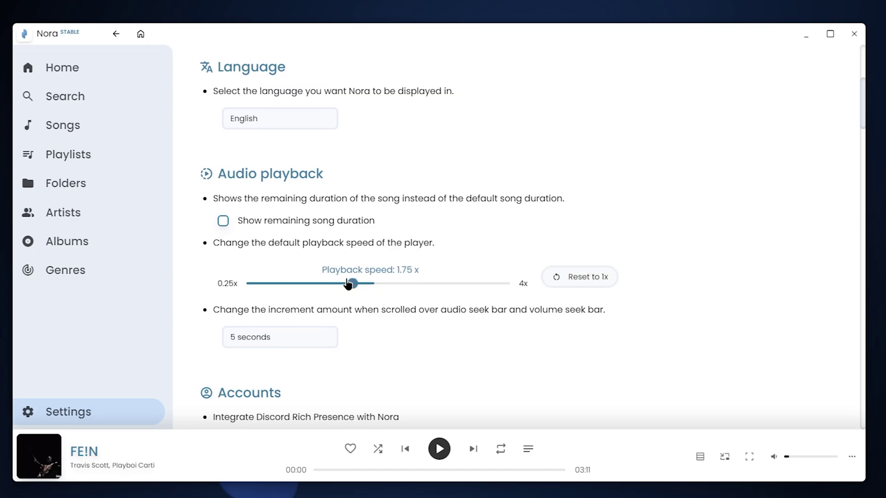
scroll(311, 275, down, 1)
scroll(311, 276, down, 2)
scroll(311, 275, down, 2)
scroll(312, 279, down, 3)
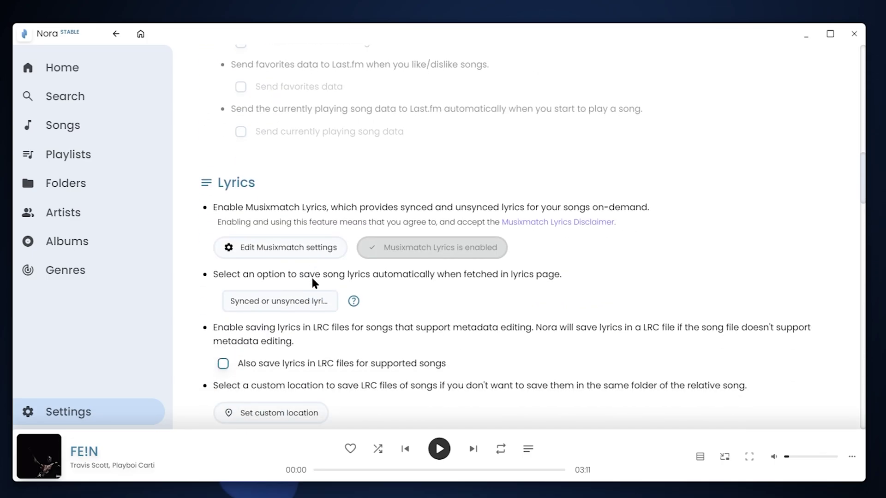
scroll(391, 256, down, 2)
scroll(391, 256, down, 3)
scroll(391, 256, down, 1)
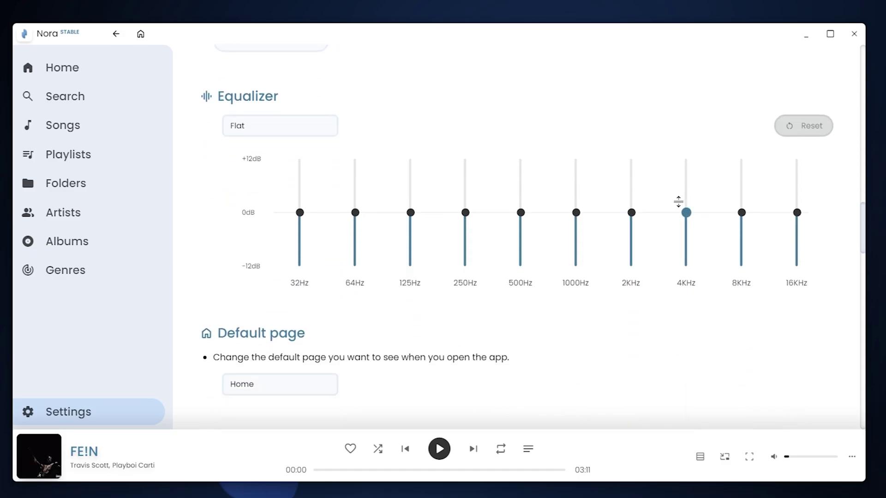
scroll(532, 287, down, 2)
scroll(500, 283, down, 3)
scroll(500, 283, down, 4)
scroll(501, 285, down, 3)
scroll(501, 283, down, 5)
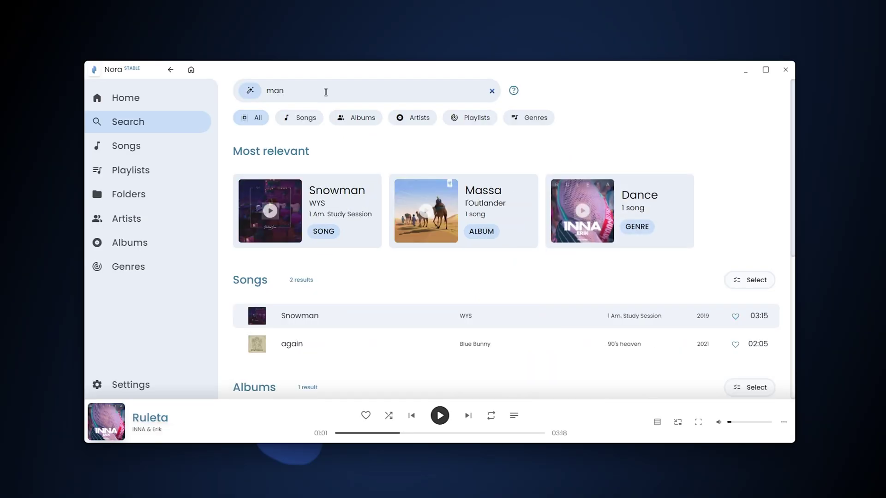
Filter the 'man' search results by Songs, Albums, Artists, then Genres.
click(299, 119)
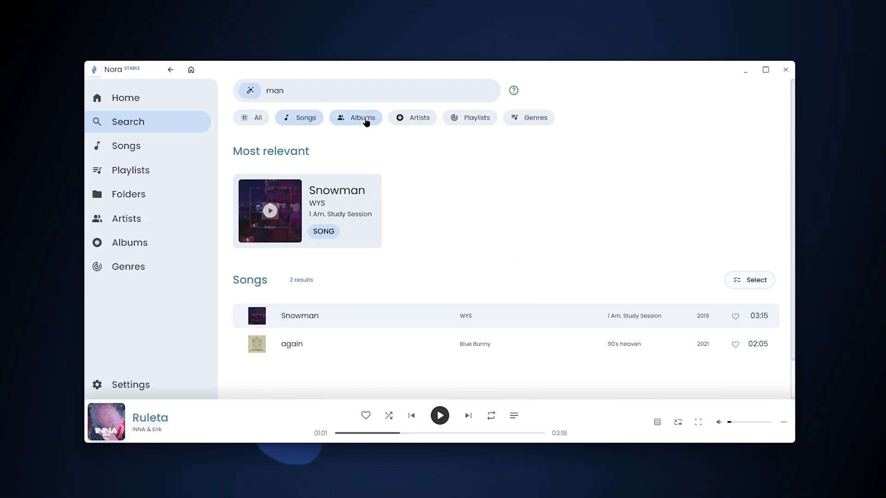
click(366, 121)
click(411, 119)
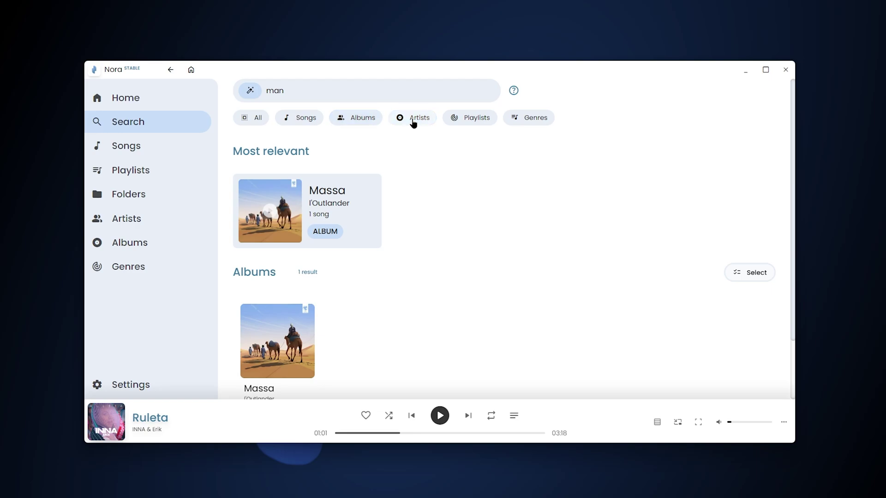
click(534, 122)
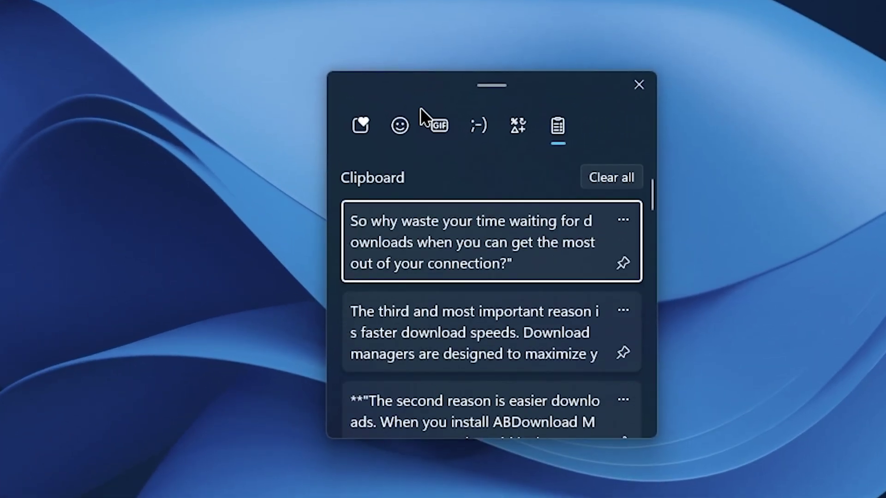
Browse the emoji picker's overview, ascii emoticons and symbols collections.
click(409, 121)
click(358, 127)
click(477, 127)
scroll(564, 195, down, 3)
click(357, 126)
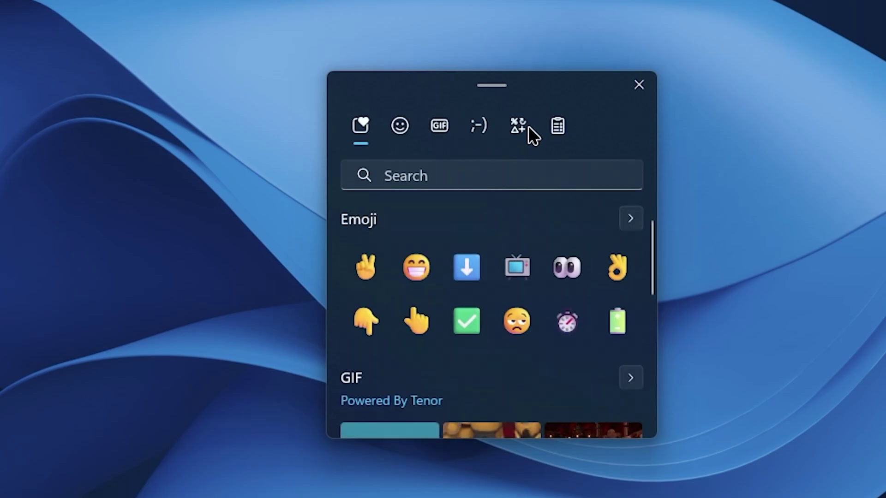
click(523, 126)
scroll(555, 232, down, 3)
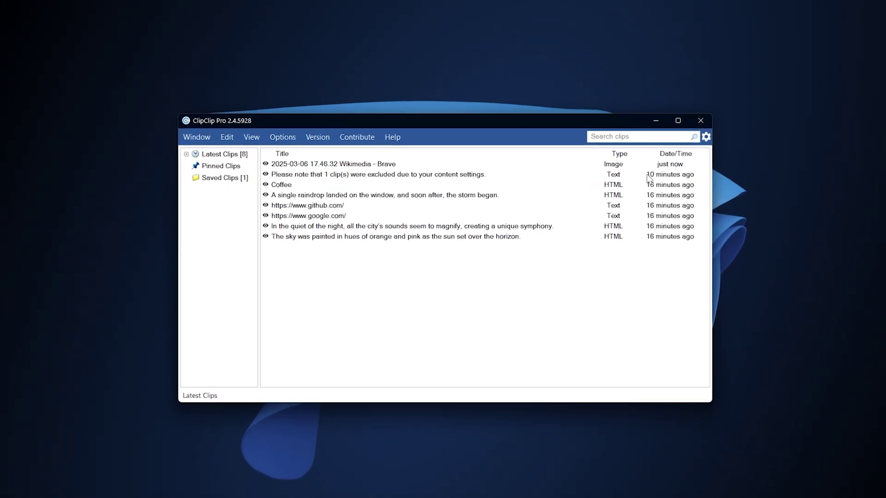
Search the clip history for 'coffe', then open and dismiss the quick paste list.
click(689, 92)
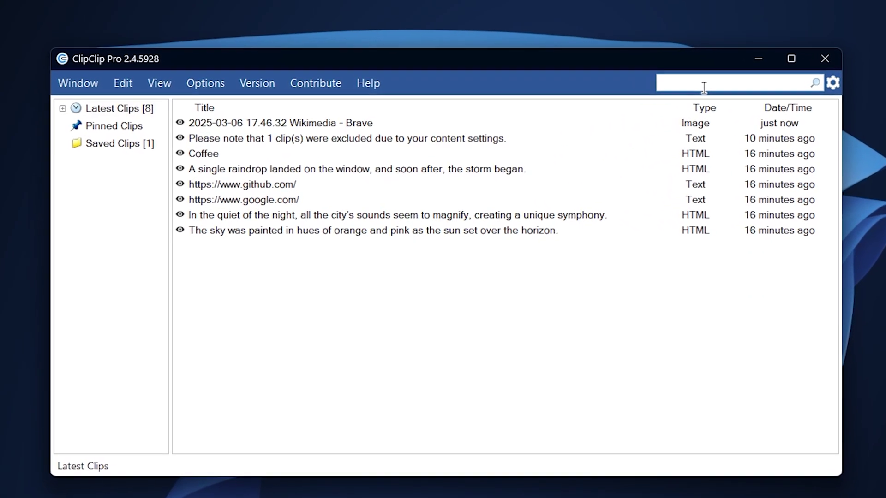
text(coffe)
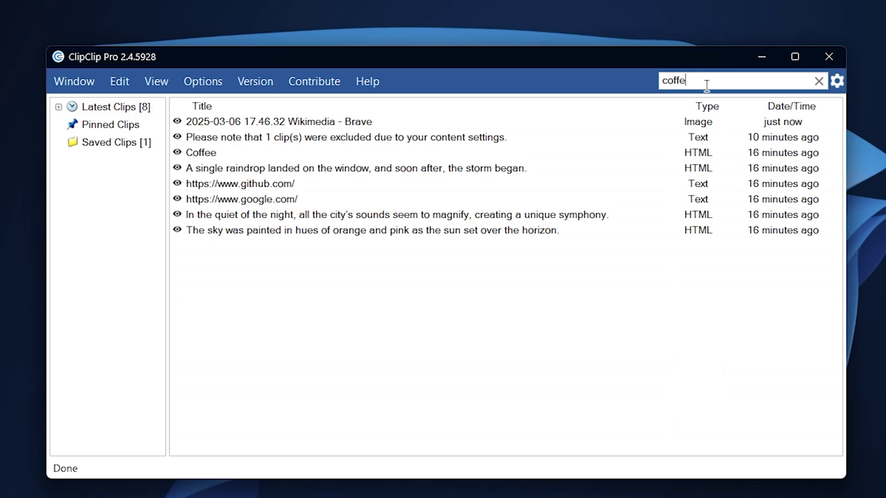
key(Return)
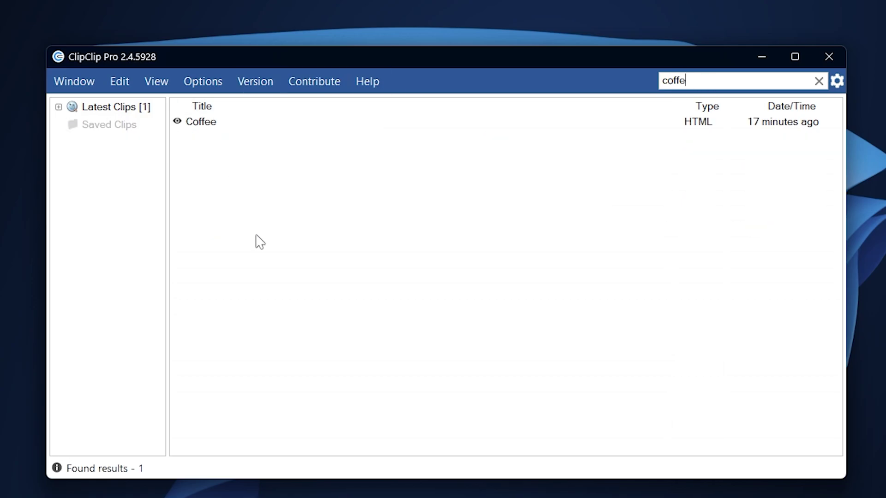
key(ctrl+shift+v)
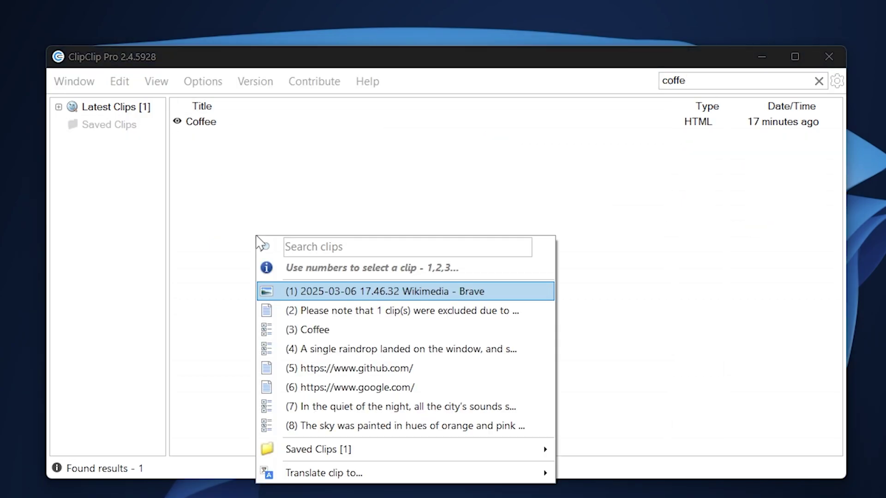
click(290, 248)
text(cofee)
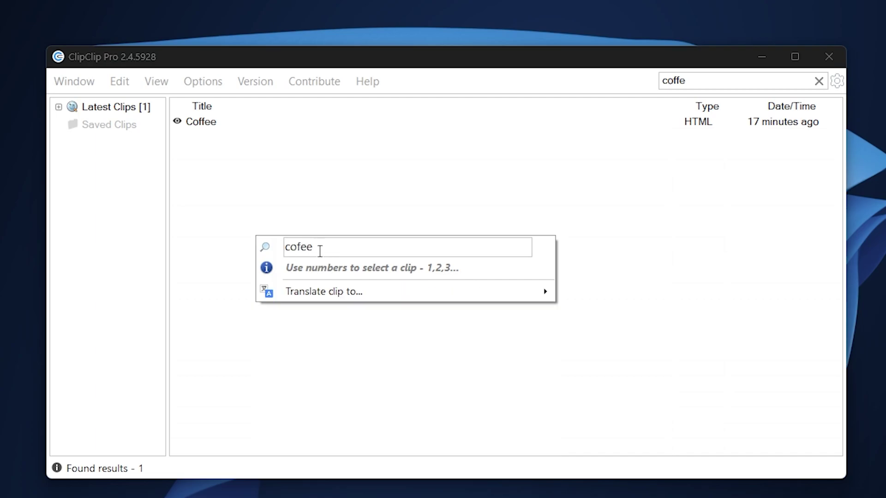
click(289, 296)
Save the raindrop and github.com clips into Saved Clips.
mouse_move(237, 159)
mouse_down()
mouse_move(146, 145)
mouse_move(116, 151)
mouse_move(135, 148)
mouse_up()
click(213, 155)
click(135, 144)
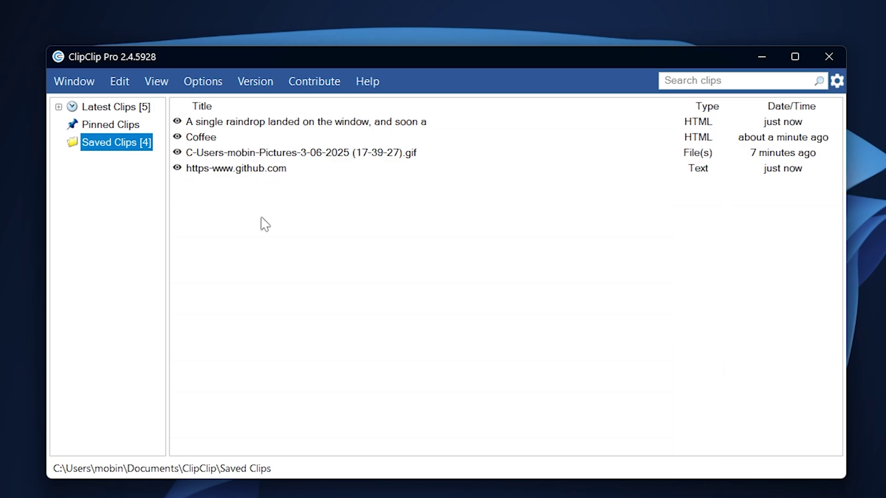
Check the quick paste list's Translate options, then the raindrop clip's Apply action menu.
key(ctrl+shift+v)
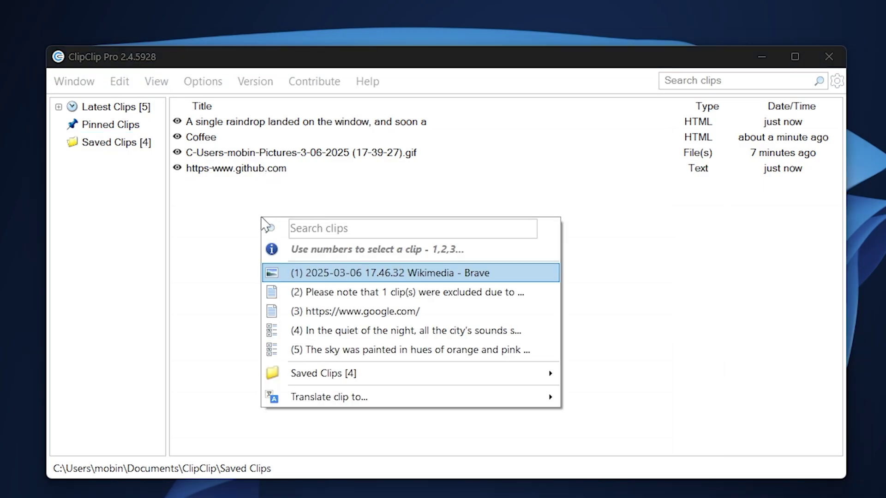
mouse_move(329, 397)
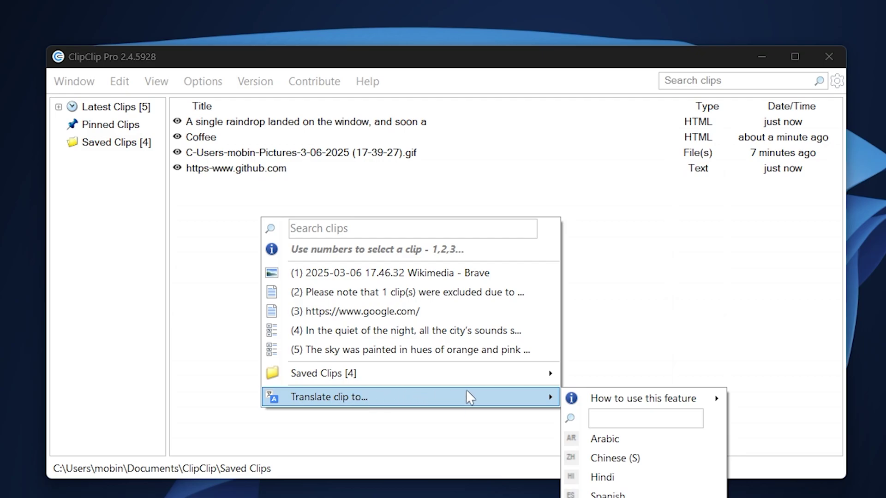
click(468, 426)
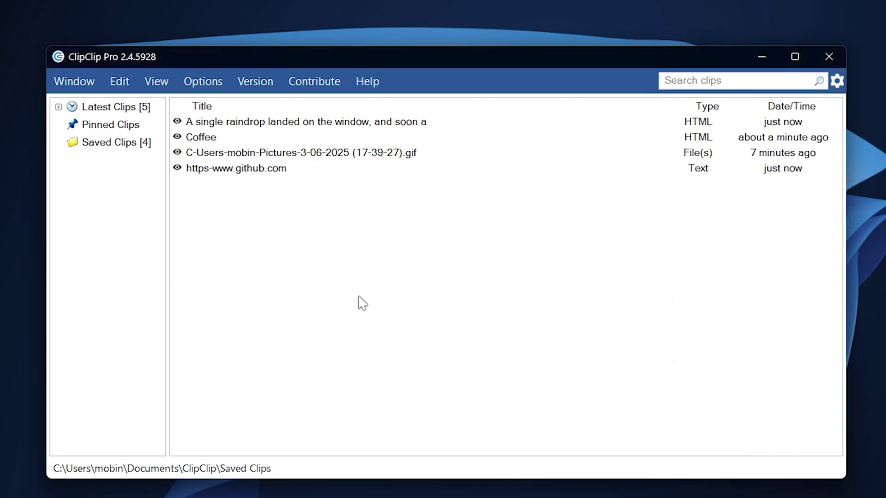
right_click(265, 124)
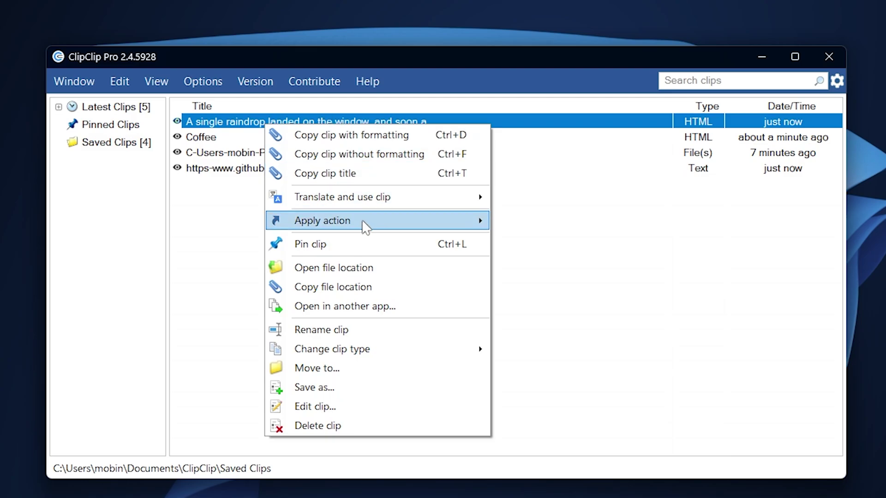
mouse_move(377, 221)
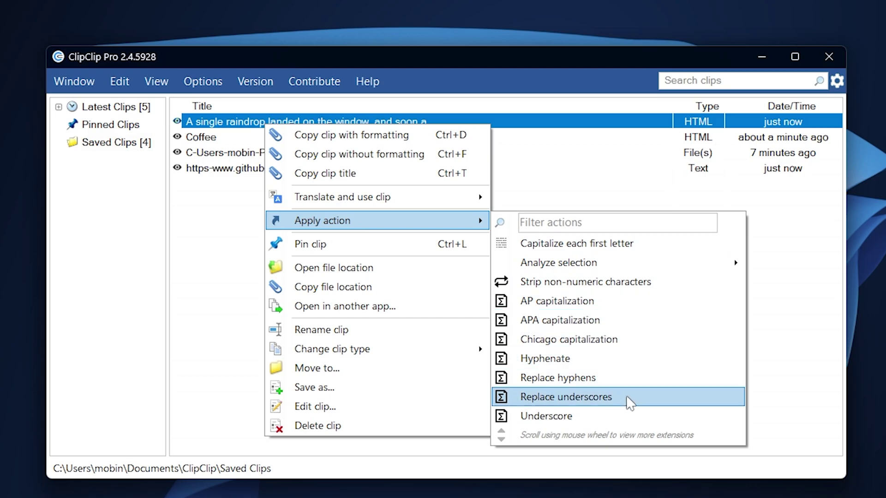
scroll(624, 402, down, 1)
scroll(627, 403, down, 2)
scroll(629, 403, down, 1)
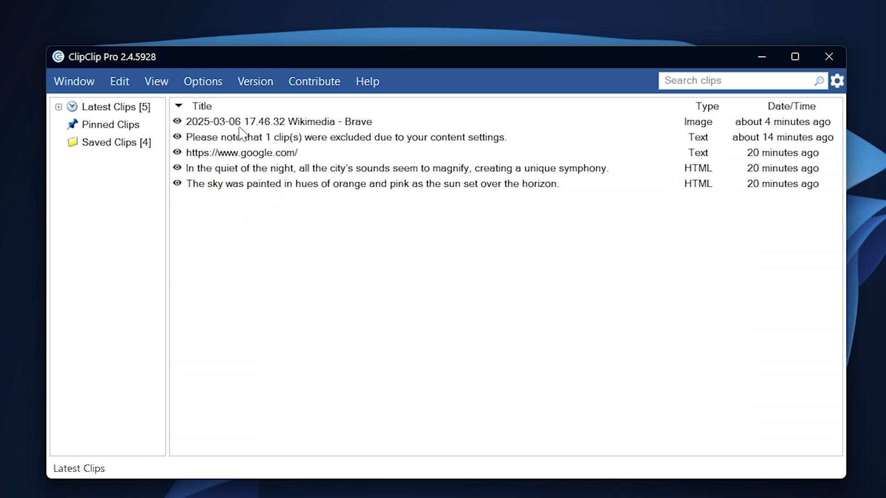
Review the Wikimedia image clip's actions, then start a GIF recording of a dragged screen region.
right_click(241, 129)
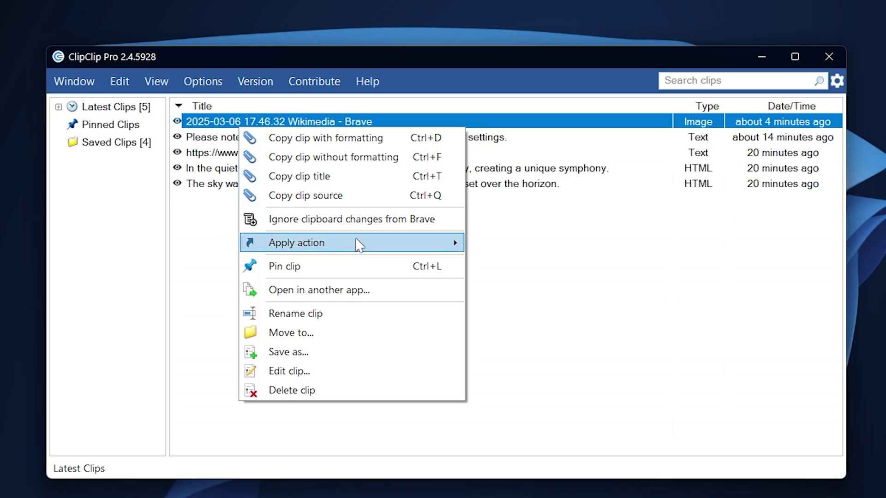
mouse_move(351, 245)
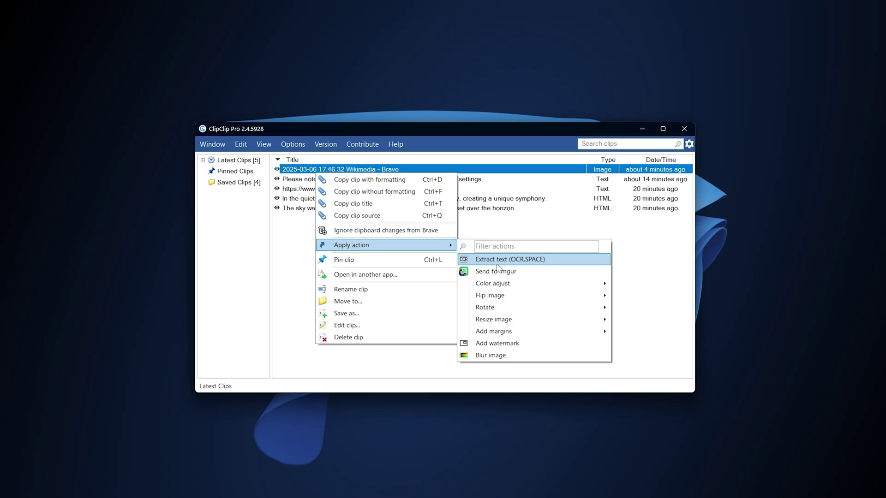
click(498, 261)
click(293, 144)
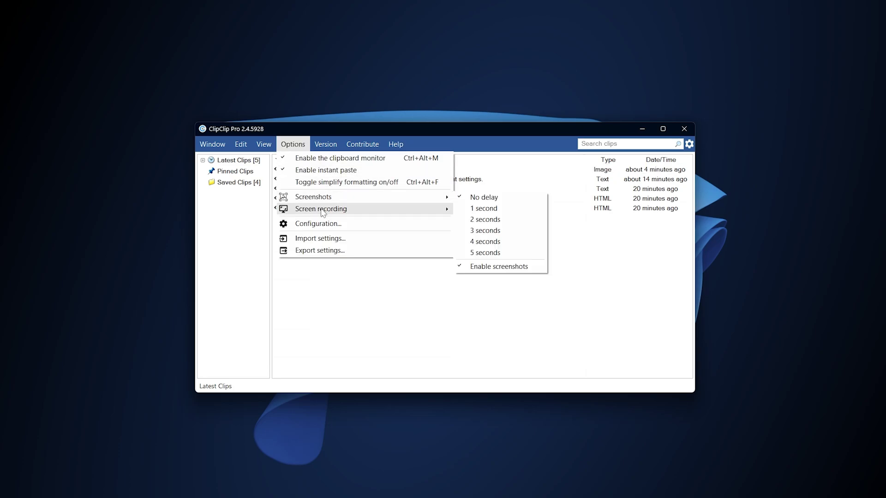
mouse_move(321, 209)
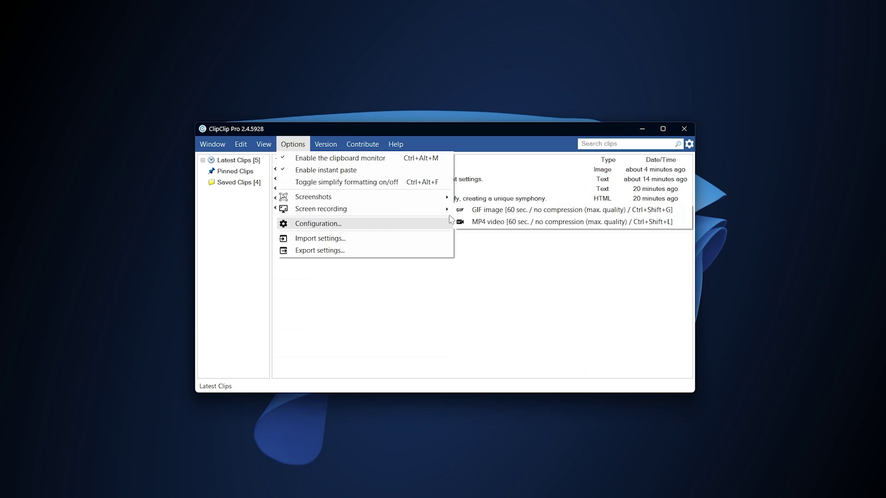
click(473, 211)
mouse_move(136, 144)
mouse_down()
mouse_move(687, 271)
mouse_move(730, 318)
mouse_up()
Confirm the recording region, then have the newest text clip read aloud.
click(156, 325)
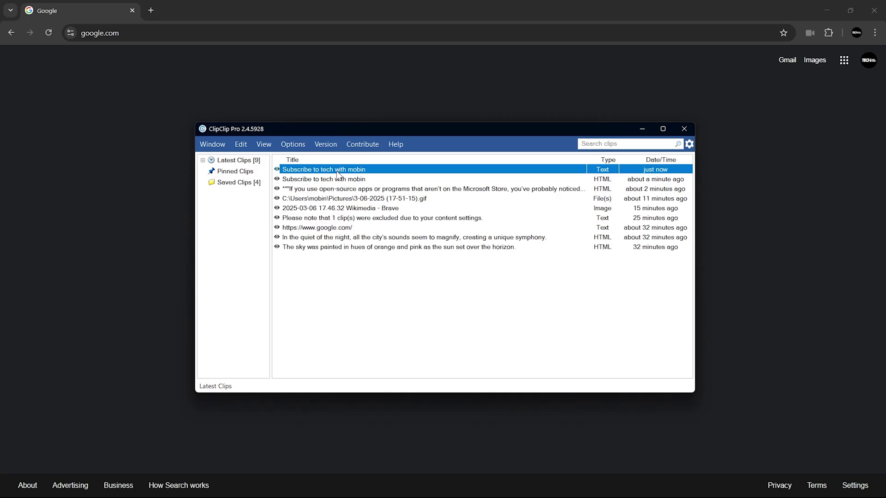
right_click(337, 171)
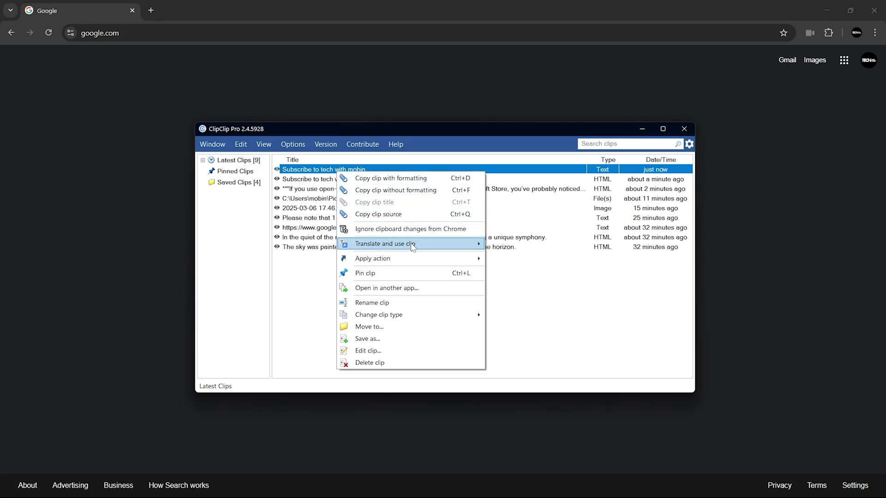
mouse_move(372, 258)
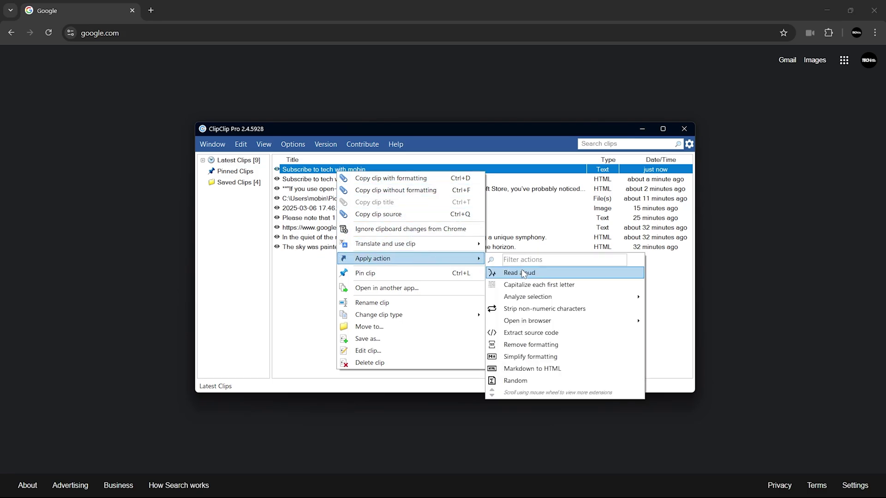
click(547, 274)
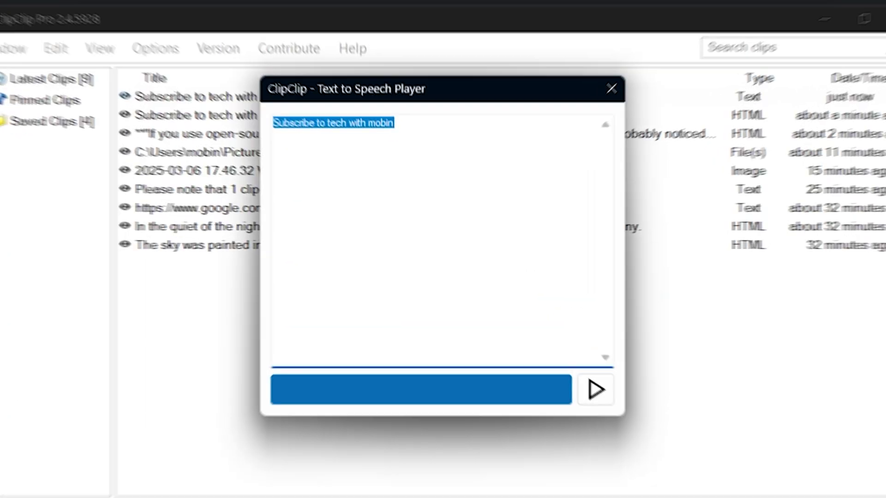
click(444, 201)
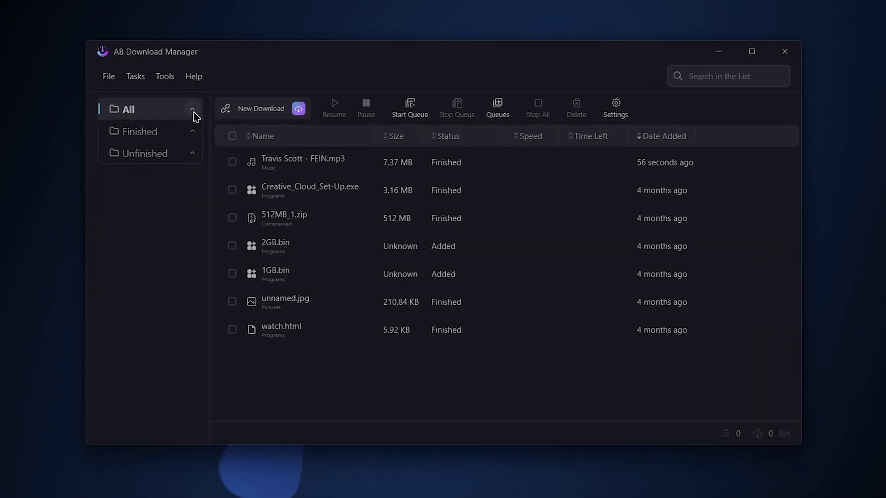
Expand All, filter by Compressed, Programs, Videos, Music, Pictures and Documents, then expand Finished.
click(193, 112)
click(183, 137)
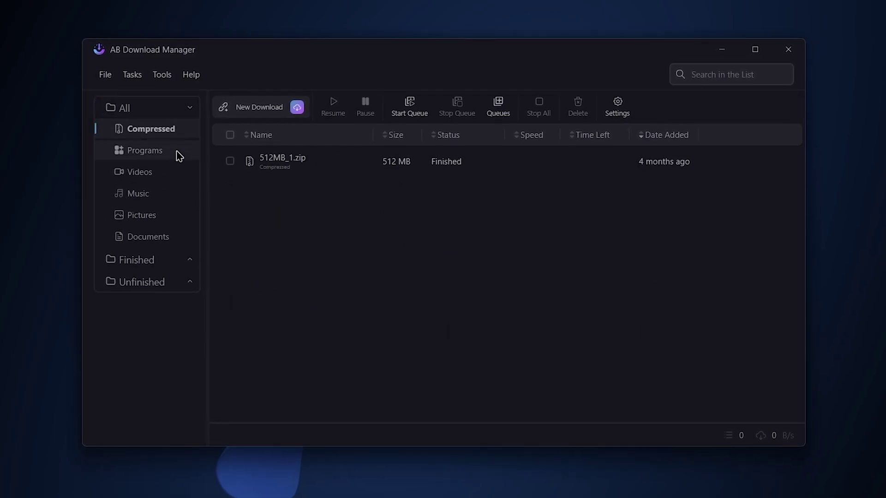
click(176, 154)
click(175, 177)
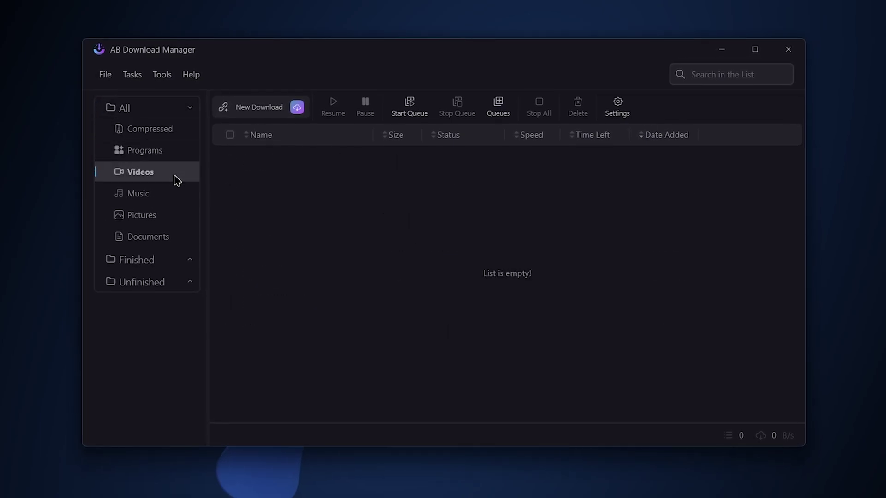
click(173, 196)
click(169, 219)
click(168, 236)
click(189, 263)
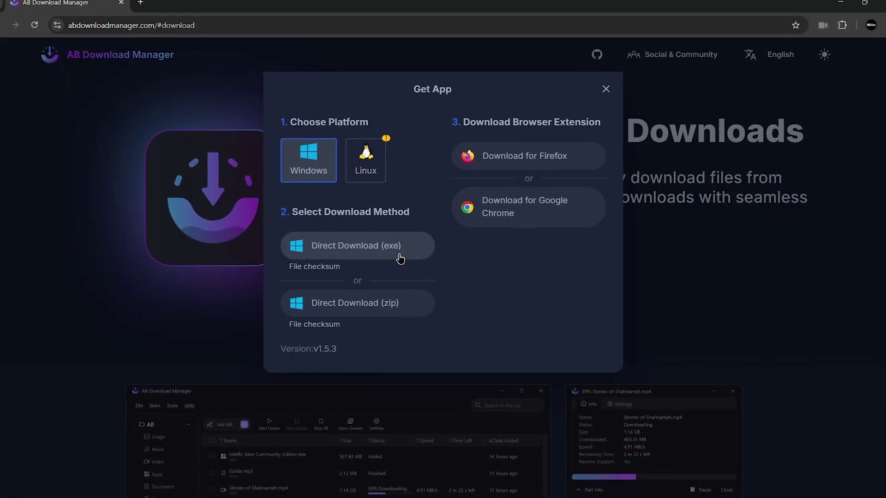
Send the Direct Download exe link to AB Download Manager and start downloading it.
right_click(397, 257)
click(426, 394)
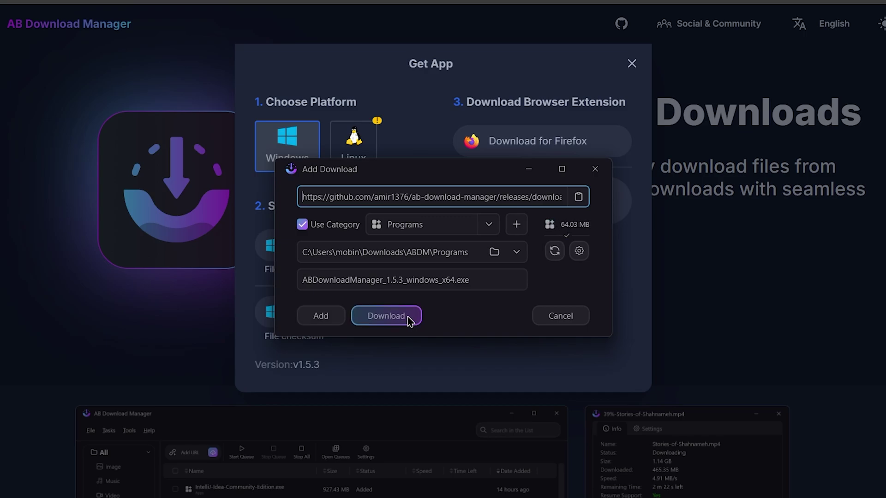
click(386, 316)
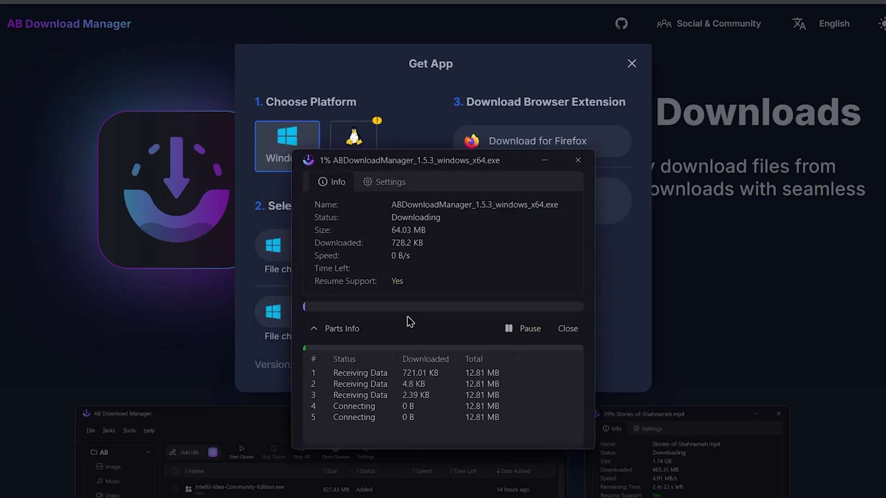